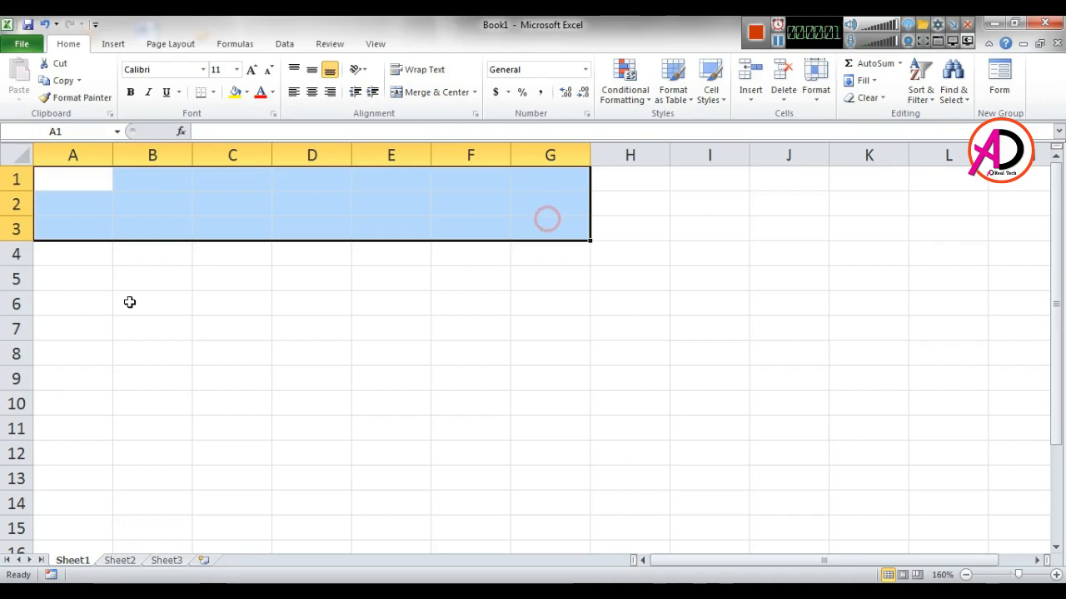
- Merge and center cells A1:G3 and enter the title PURCHASE SALES STOCK MANAGE
{"action": "left_click", "coordinate": [434, 92]}
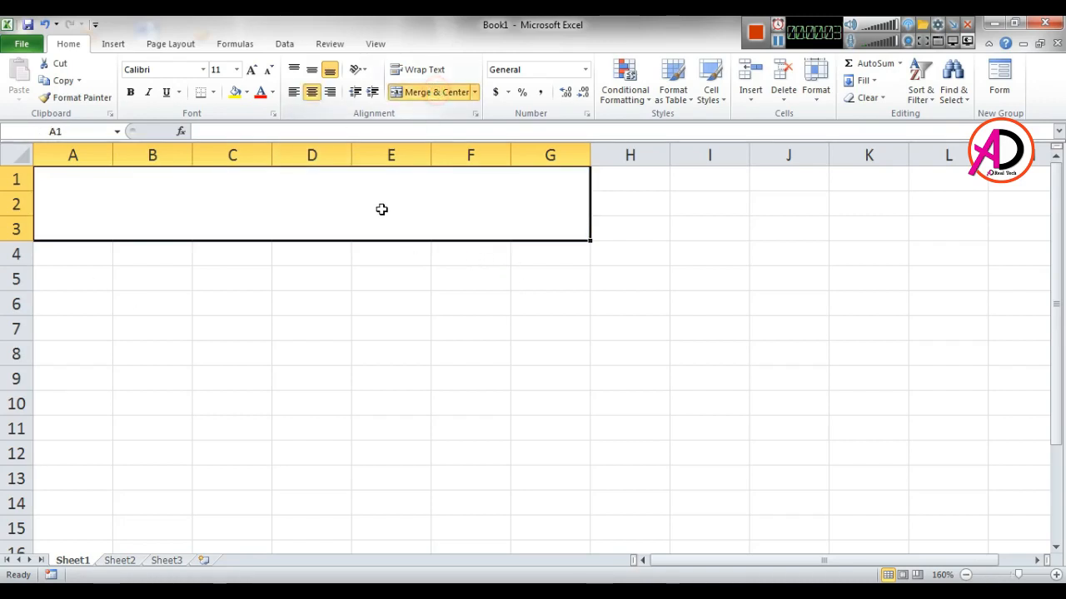
{"action": "double_click", "coordinate": [380, 205]}
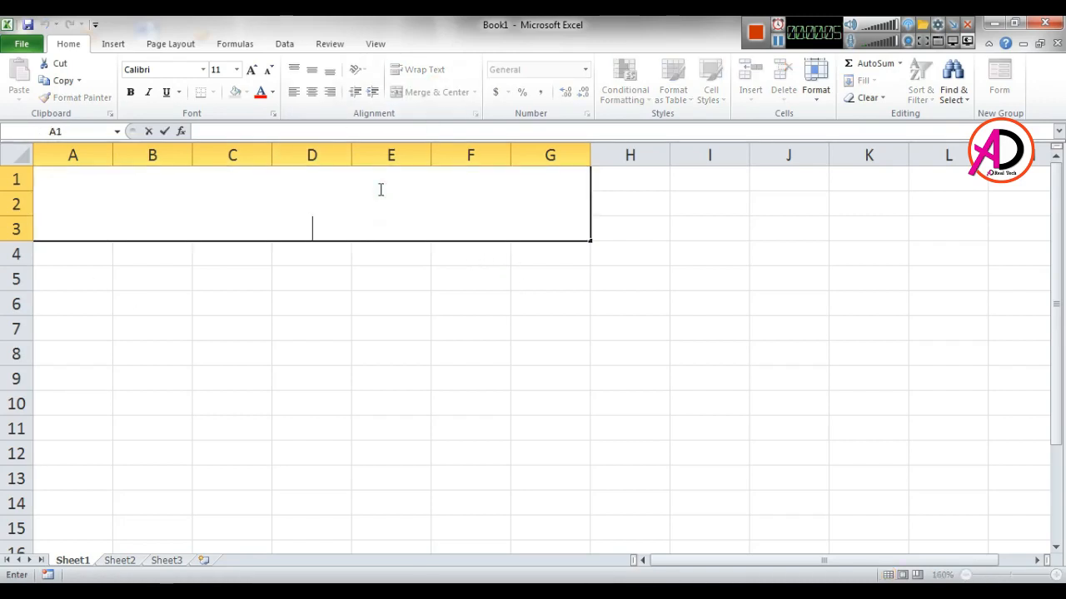
{"action": "type", "text": "p"}
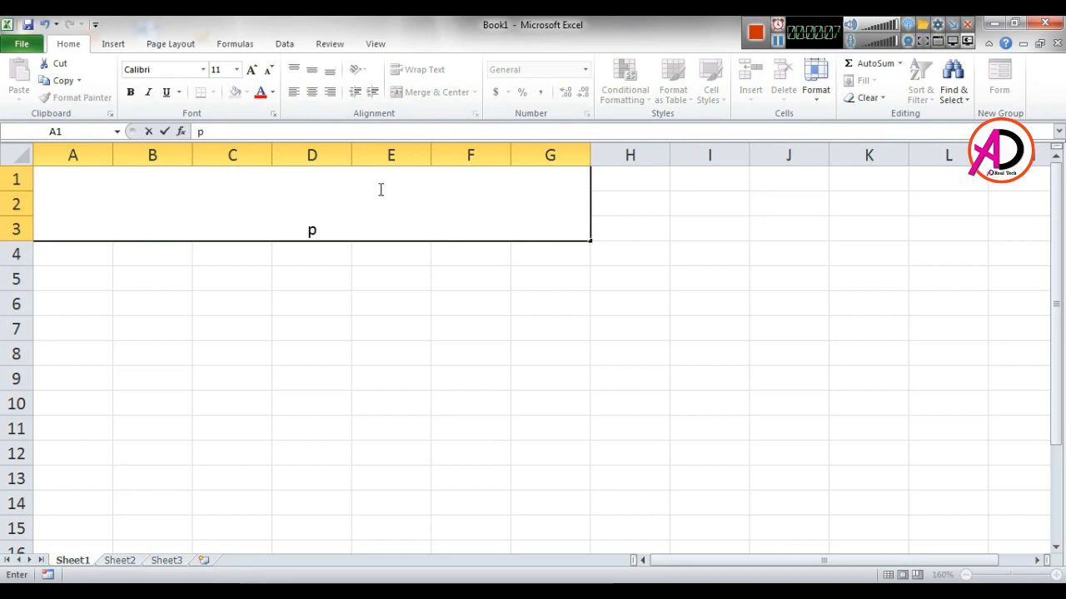
{"action": "key", "text": "BackSpace"}
{"action": "type", "text": "PURCHA"}
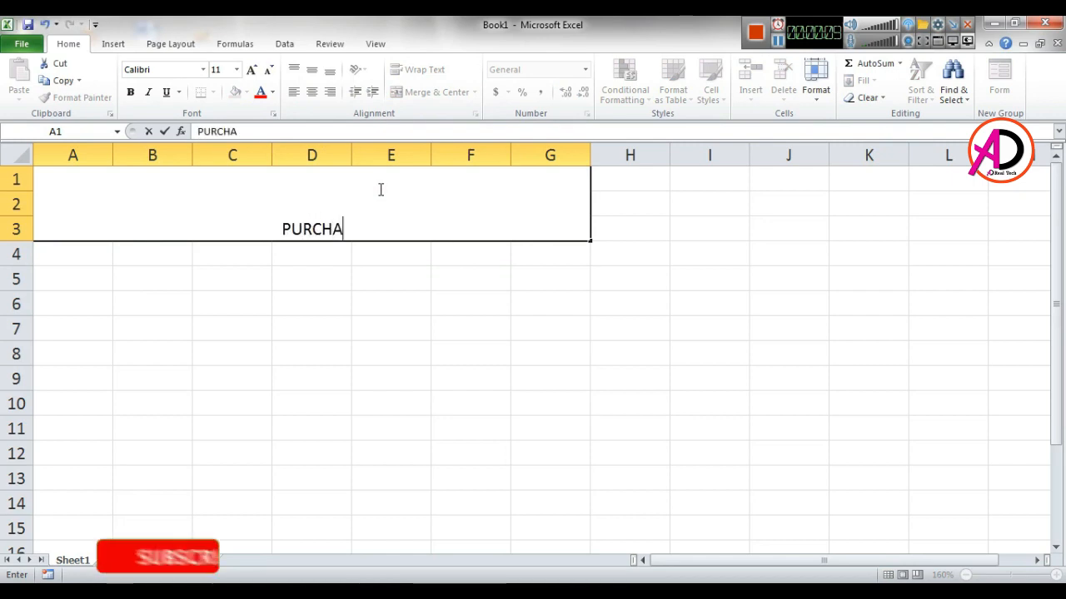
{"action": "type", "text": "SE SALES "}
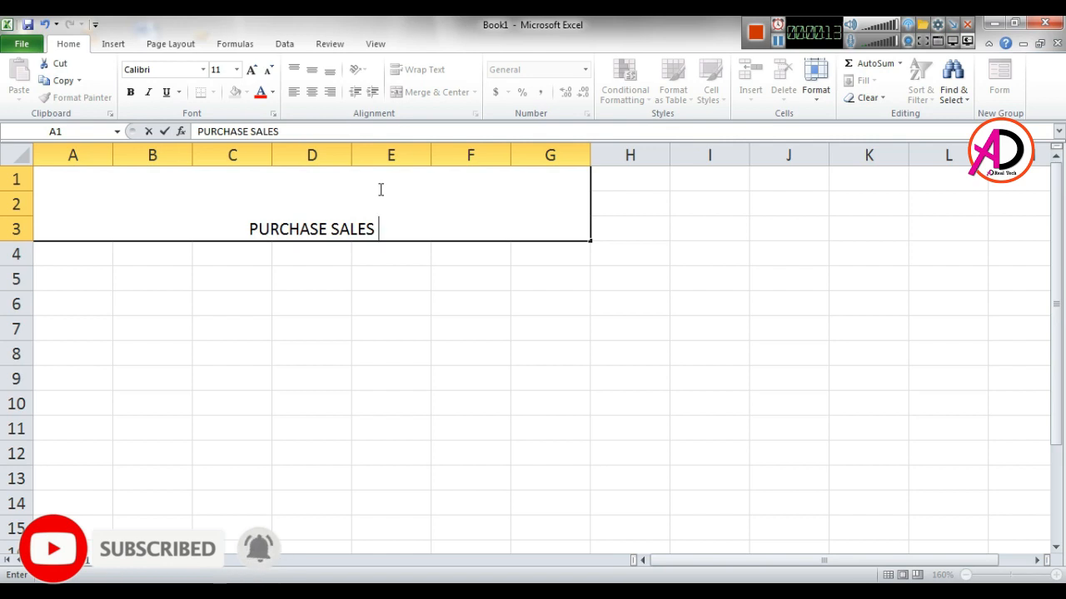
{"action": "type", "text": "S"}
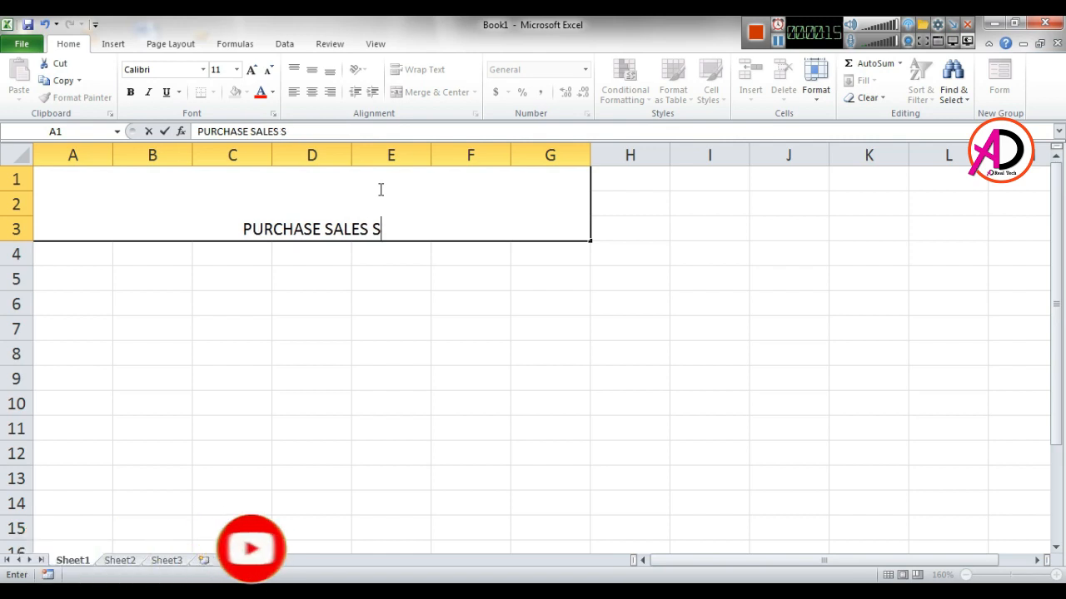
{"action": "type", "text": "TOCK "}
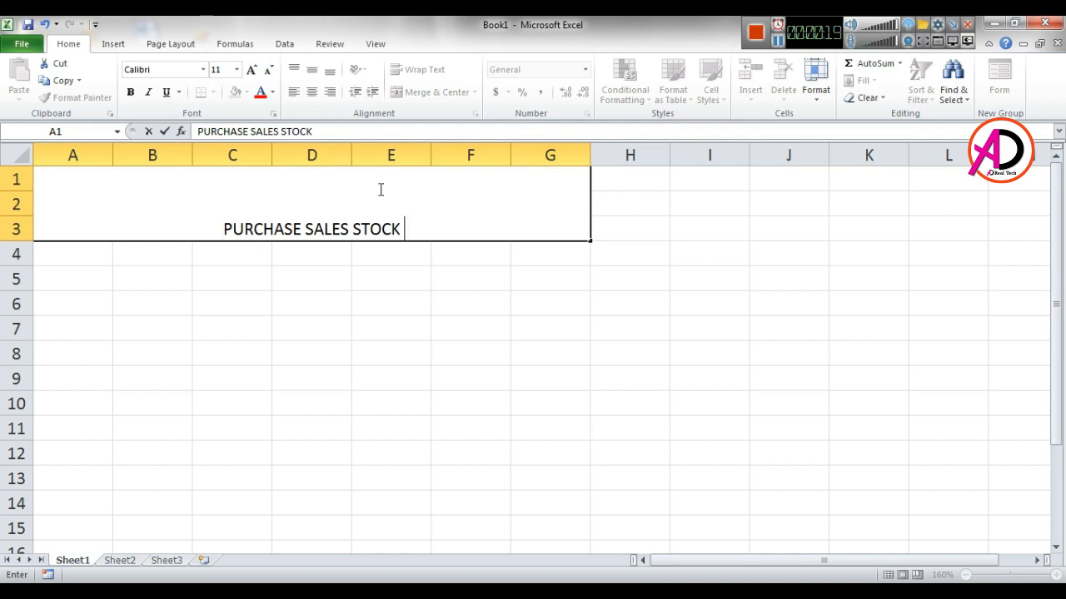
{"action": "type", "text": "MANAGE"}
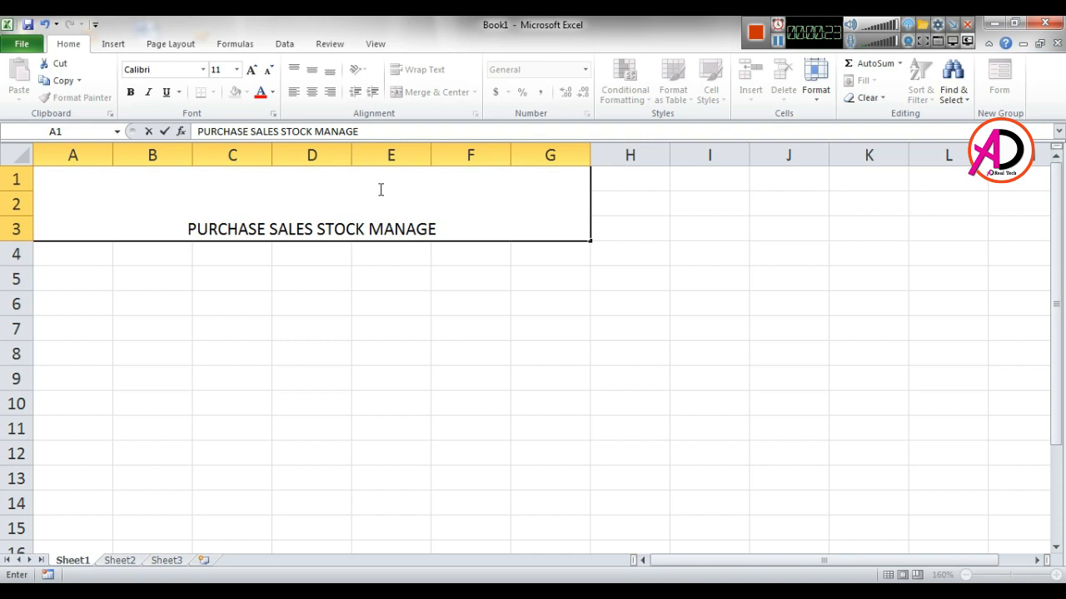
- Increase the font size of the whole sheet title to 22
{"action": "left_click", "coordinate": [302, 228]}
{"action": "left_click_drag", "start_coordinate": [169, 222], "coordinate": [468, 218]}
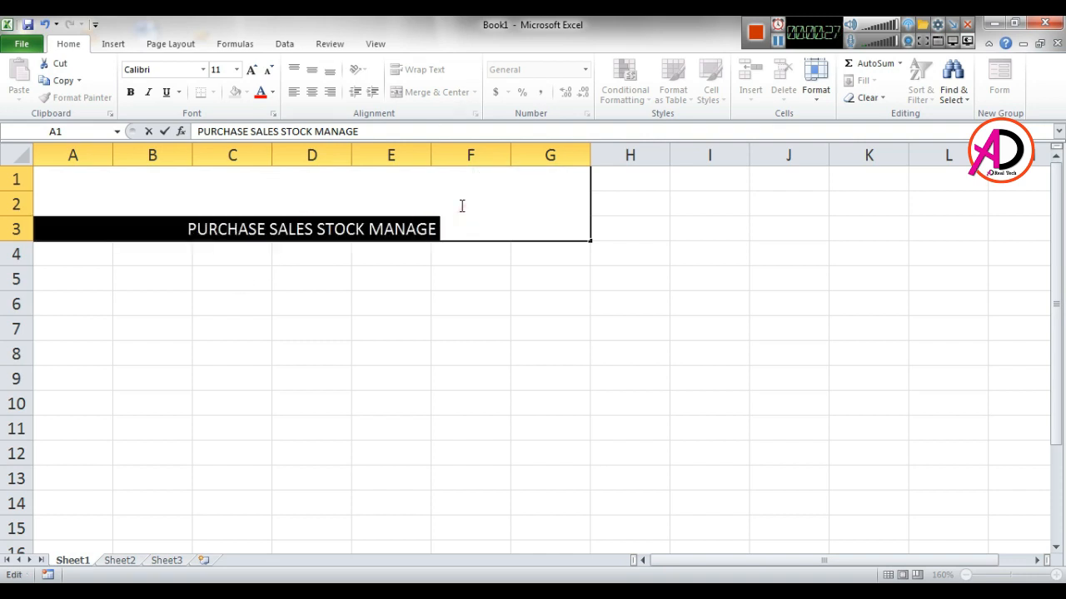
{"action": "left_click", "coordinate": [251, 69]}
{"action": "left_click", "coordinate": [252, 69]}
{"action": "left_click", "coordinate": [252, 70]}
{"action": "left_click", "coordinate": [252, 70]}
{"action": "left_click", "coordinate": [251, 69]}
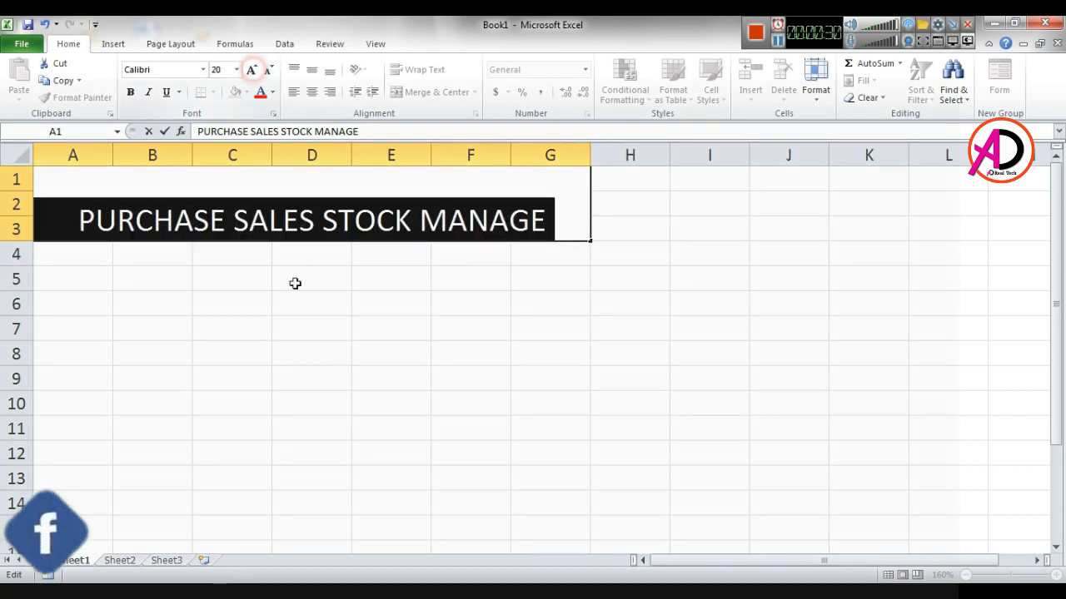
{"action": "left_click", "coordinate": [252, 69]}
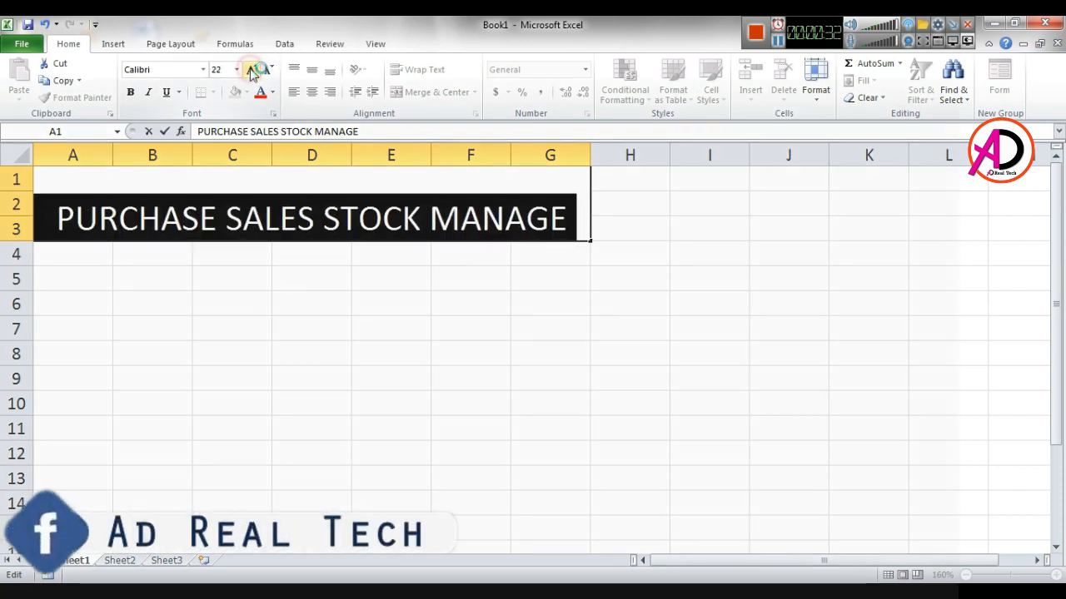
- Make the title bold and underlined, and align it vertically to the middle of its merged cell
{"action": "left_click", "coordinate": [130, 91]}
{"action": "left_click", "coordinate": [166, 91]}
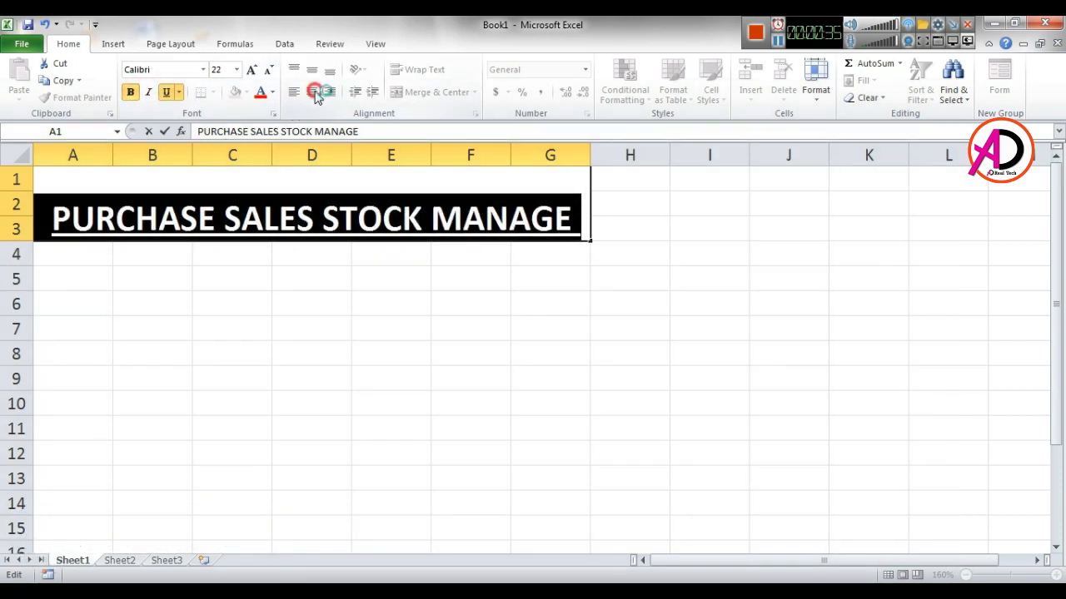
{"action": "left_click", "coordinate": [356, 316]}
{"action": "left_click", "coordinate": [309, 198]}
{"action": "left_click", "coordinate": [311, 69]}
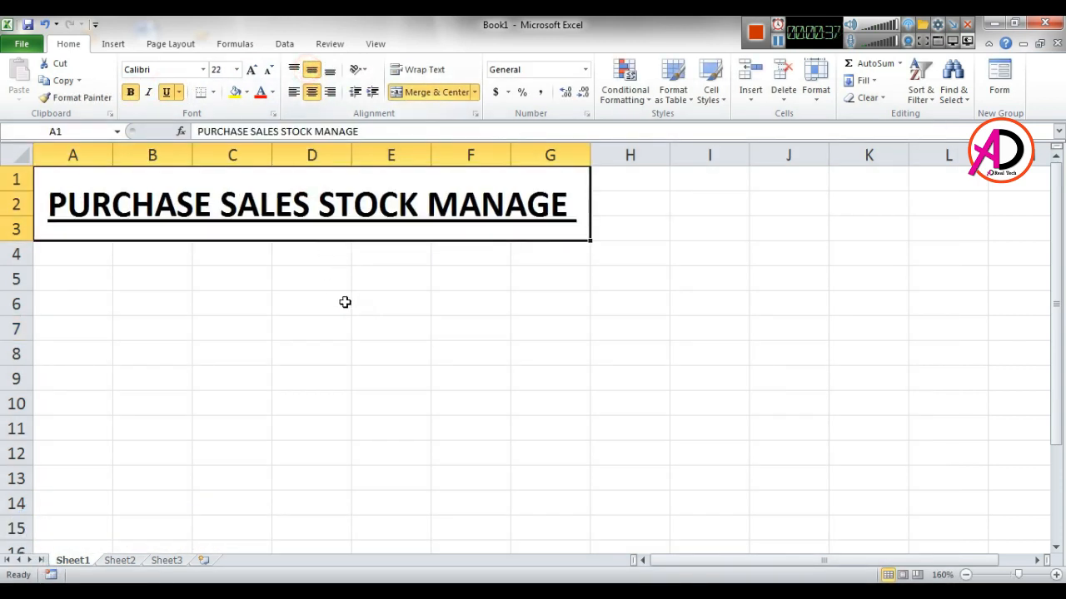
{"action": "left_click", "coordinate": [343, 303]}
{"action": "left_click", "coordinate": [67, 255]}
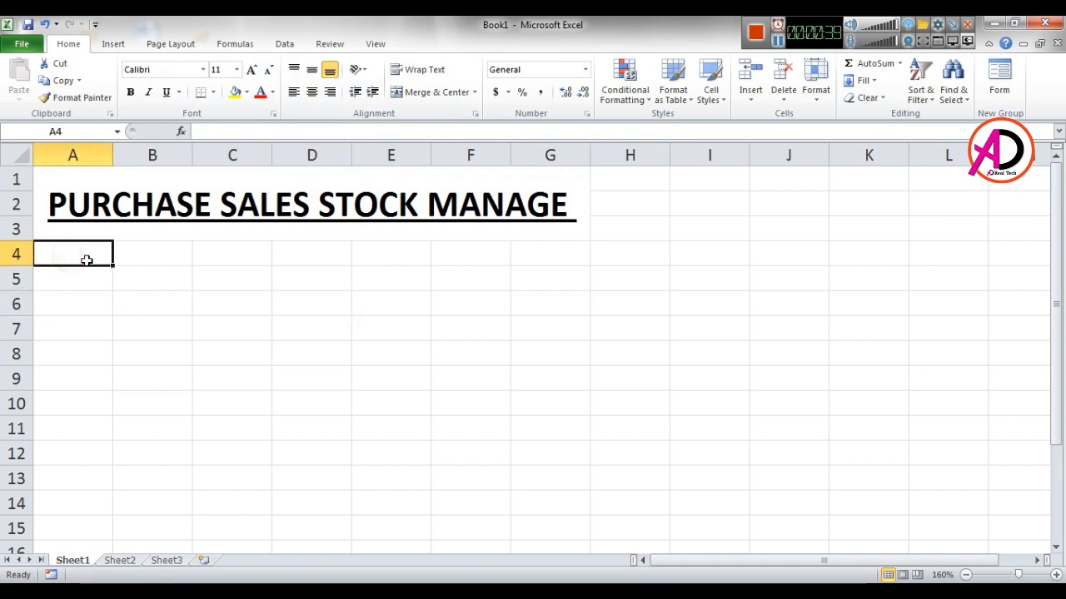
{"action": "left_click_drag", "start_coordinate": [86, 258], "coordinate": [514, 258]}
{"action": "left_click", "coordinate": [353, 339]}
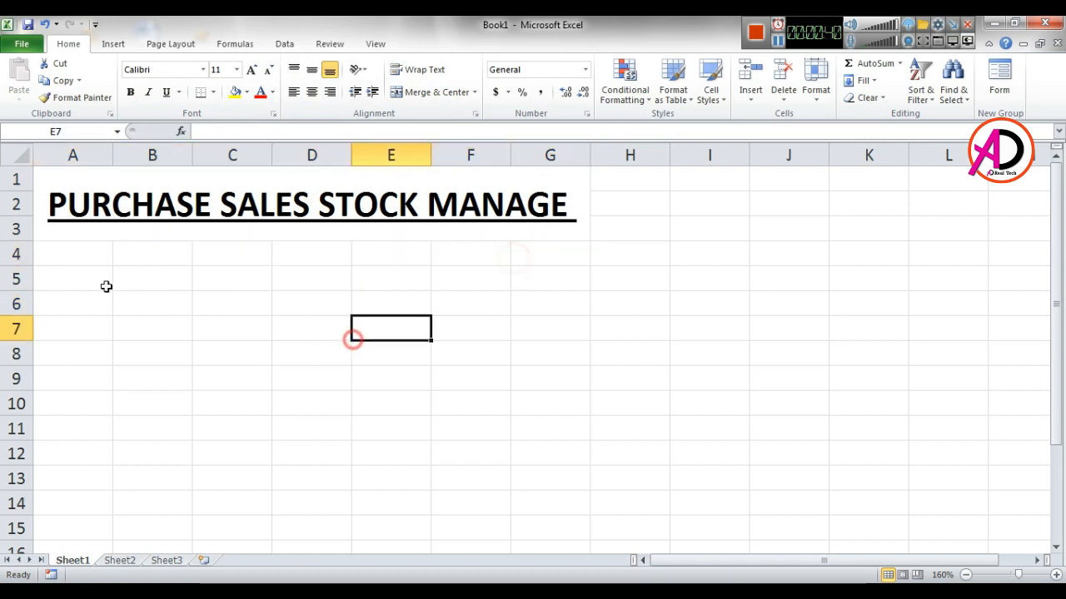
- Enter the heading Item Code in cell A4 and widen column A slightly
{"action": "left_click", "coordinate": [60, 252]}
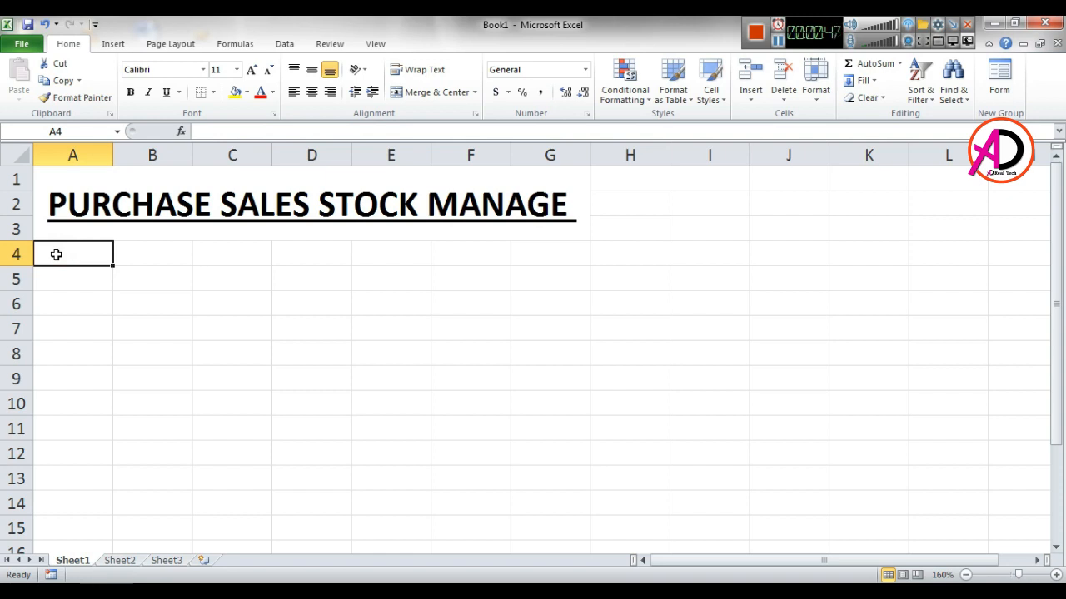
{"action": "type", "text": "s"}
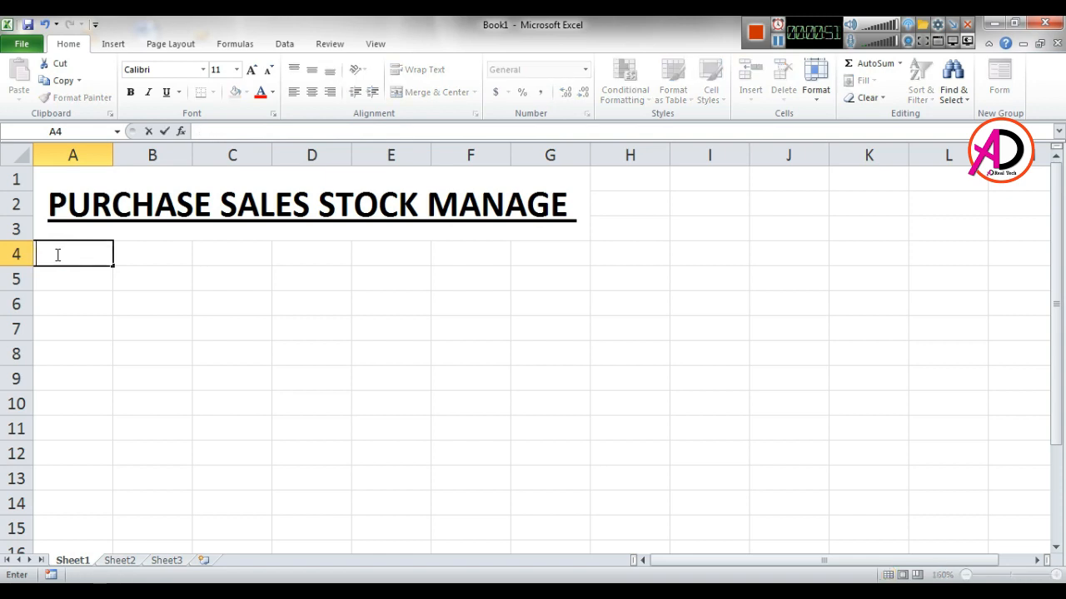
{"action": "type", "text": "EM "}
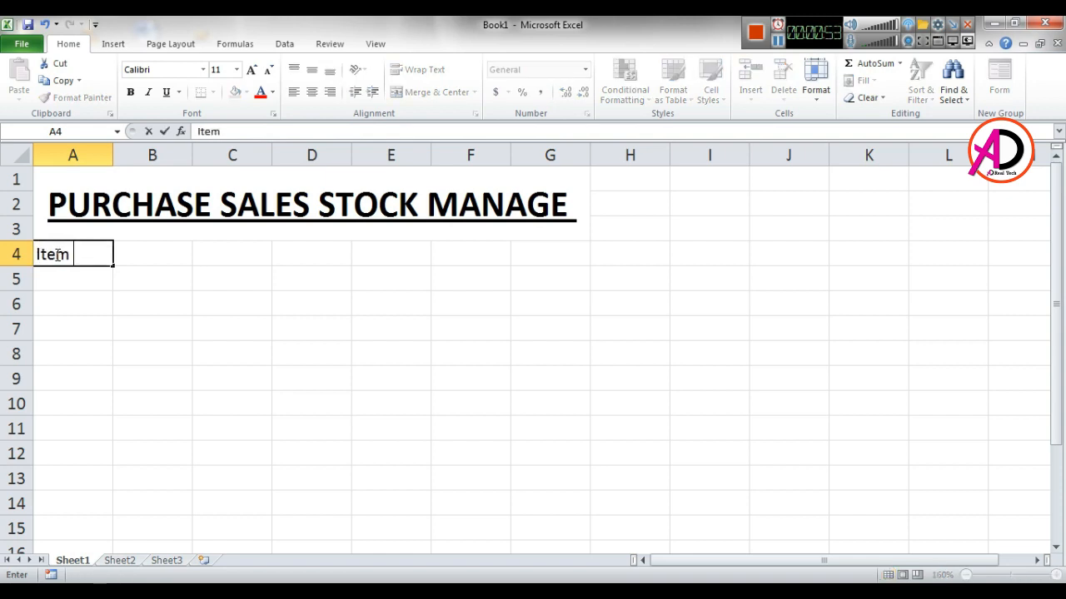
{"action": "type", "text": "Code"}
{"action": "key", "text": "Tab"}
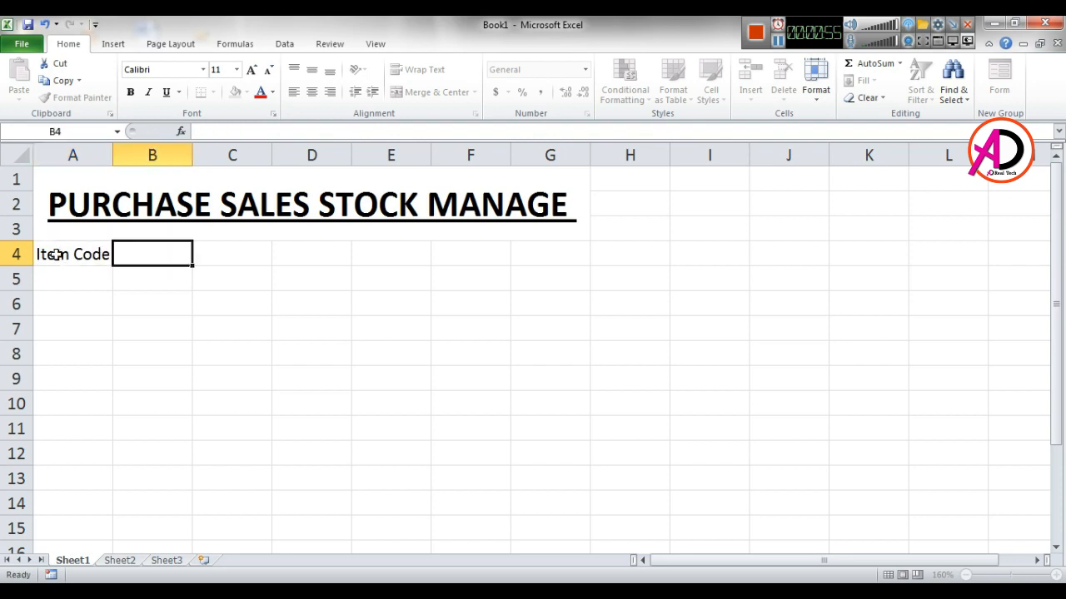
{"action": "left_click_drag", "start_coordinate": [113, 155], "coordinate": [121, 155]}
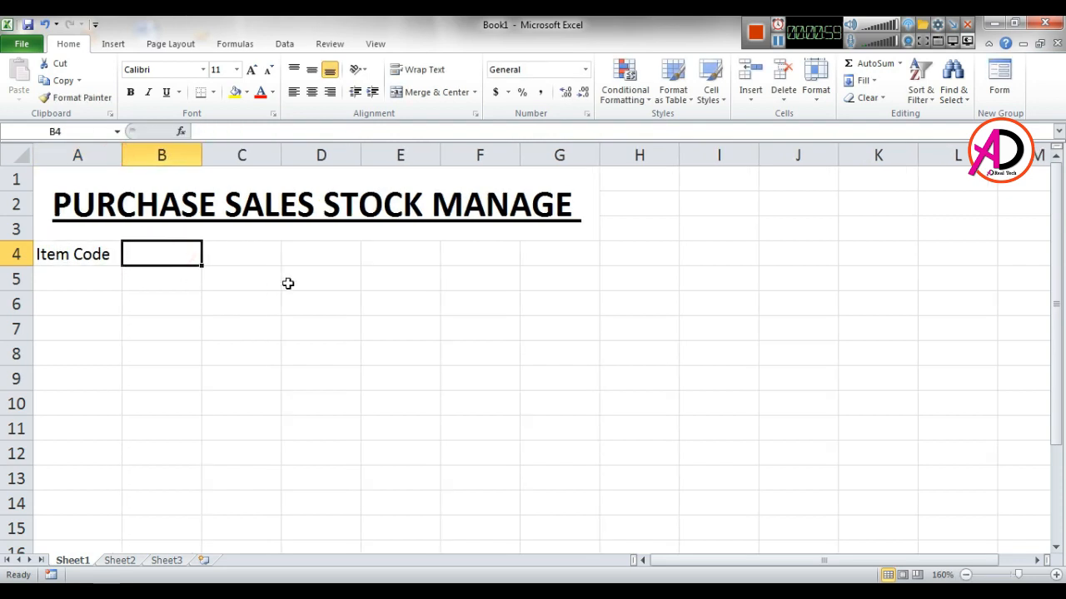
- Enter the heading Name of Item in cell B4 and autofit column B to its text
{"action": "type", "text": "Nam"}
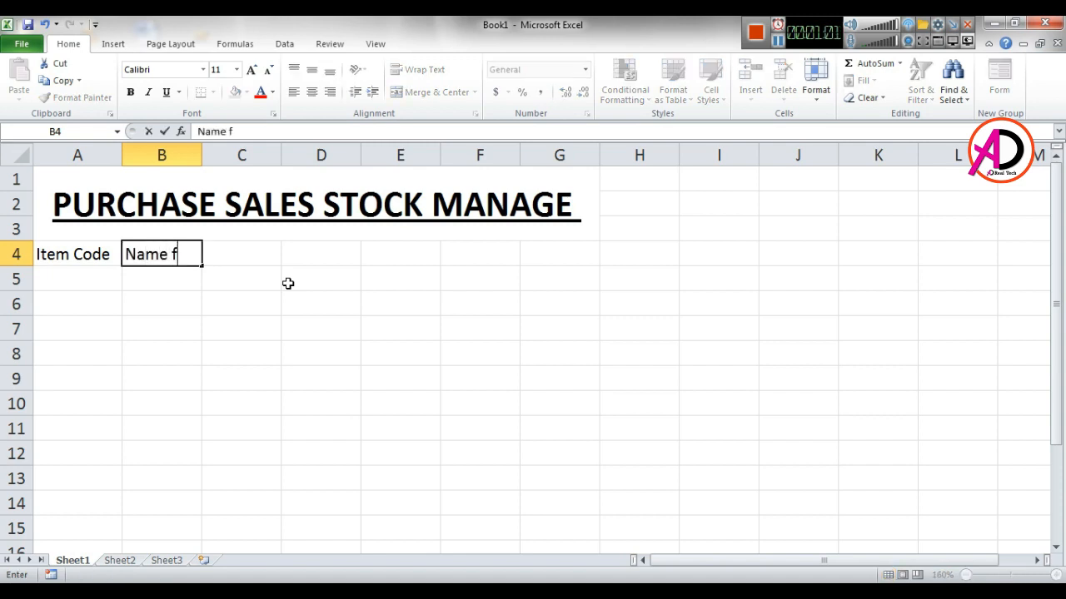
{"action": "type", "text": "e of Item"}
{"action": "key", "text": "Tab"}
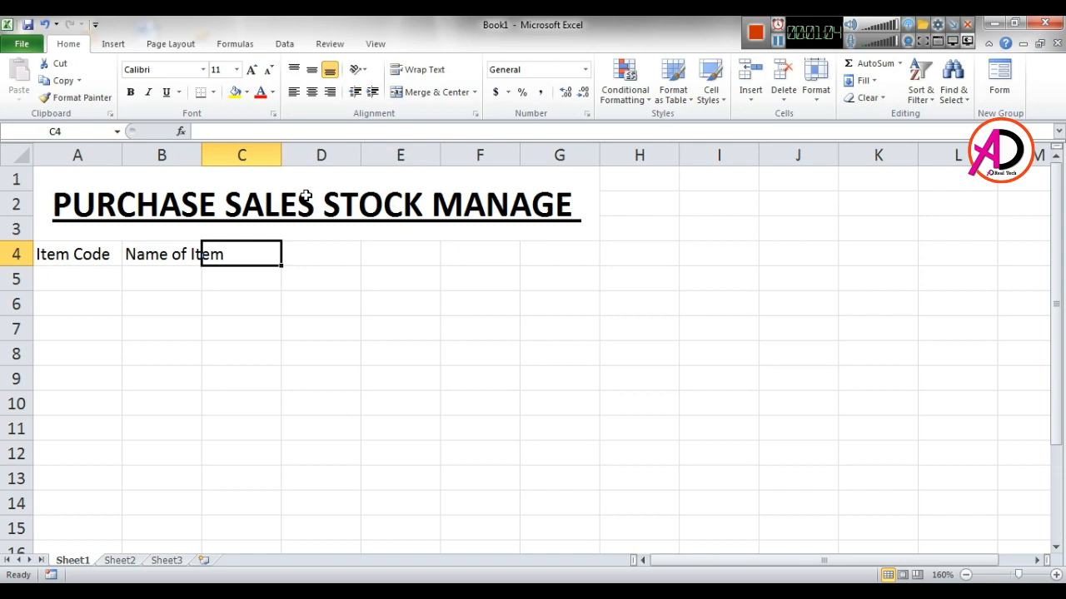
{"action": "double_click", "coordinate": [201, 155]}
{"action": "left_click", "coordinate": [285, 250]}
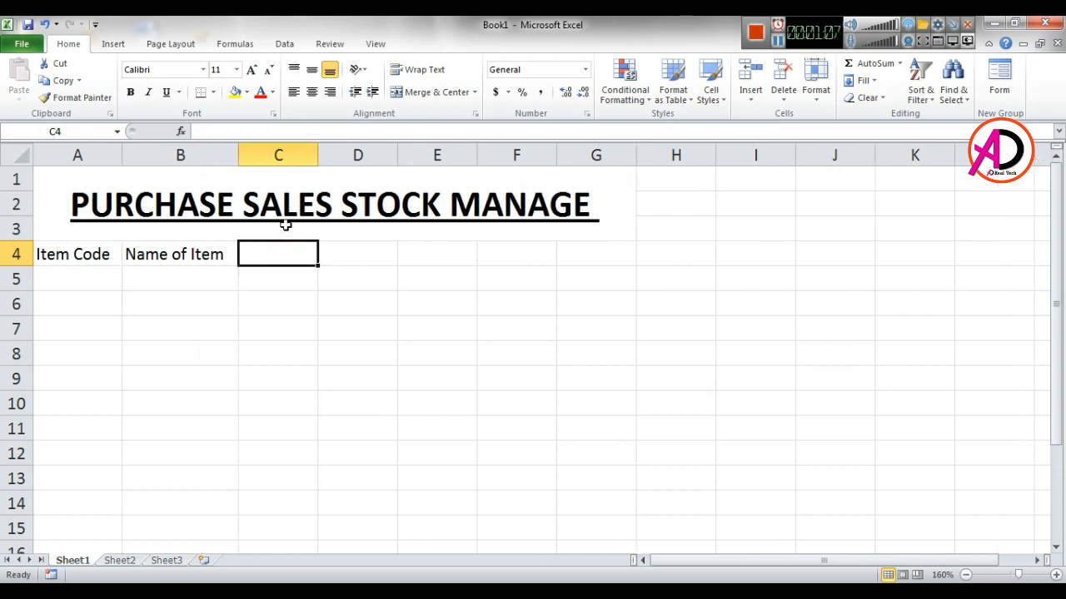
- Enter the headings Sales, Purchase and Total in cells C4 to E4
{"action": "type", "text": "Sal"}
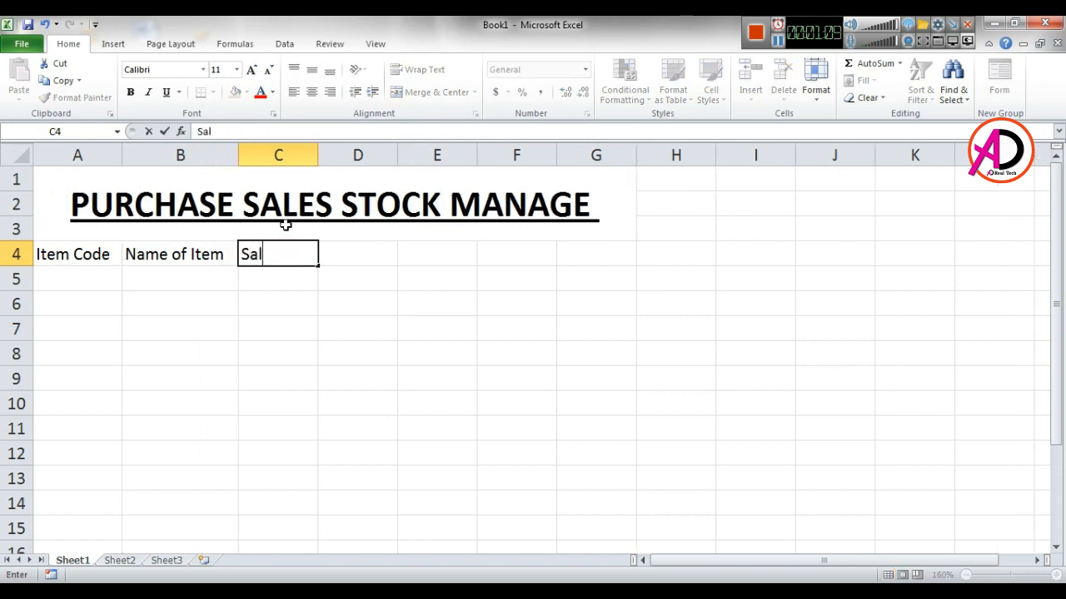
{"action": "type", "text": "es"}
{"action": "key", "text": "Tab"}
{"action": "type", "text": "Pu"}
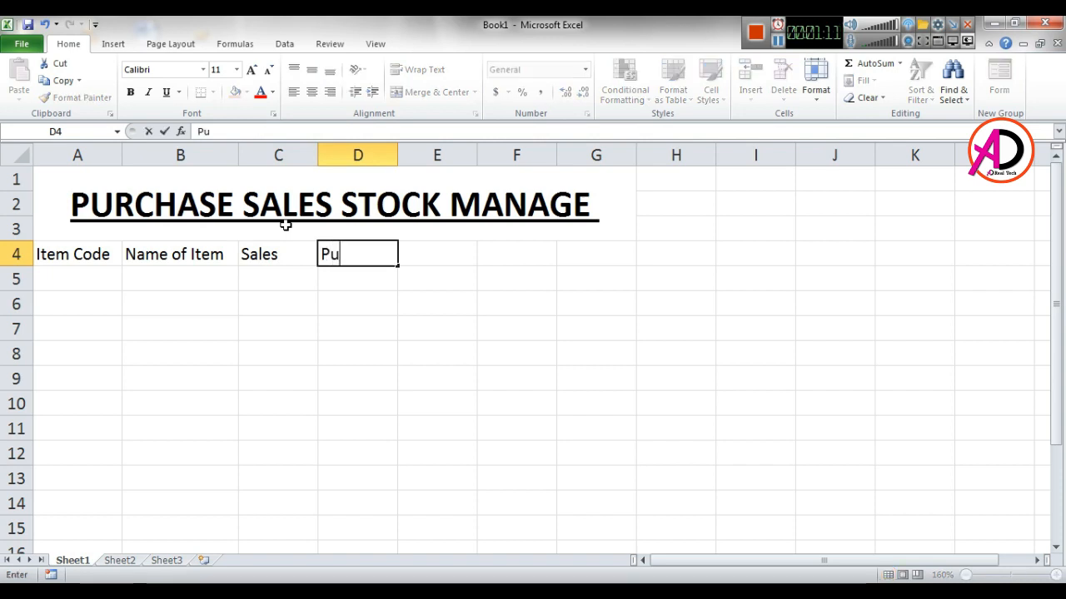
{"action": "type", "text": "rchase"}
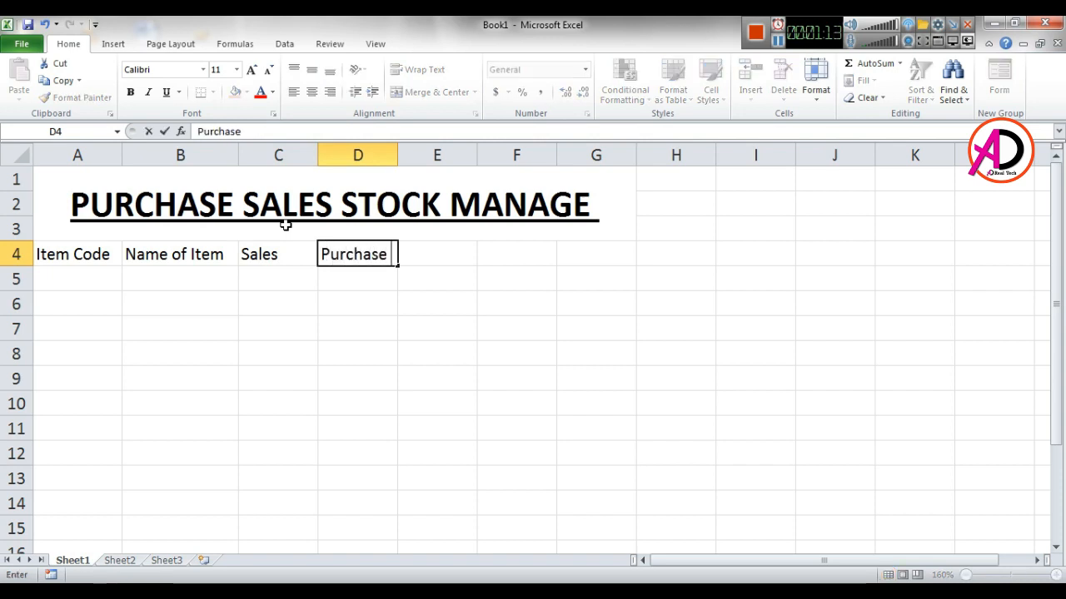
{"action": "key", "text": "Tab"}
{"action": "type", "text": "T"}
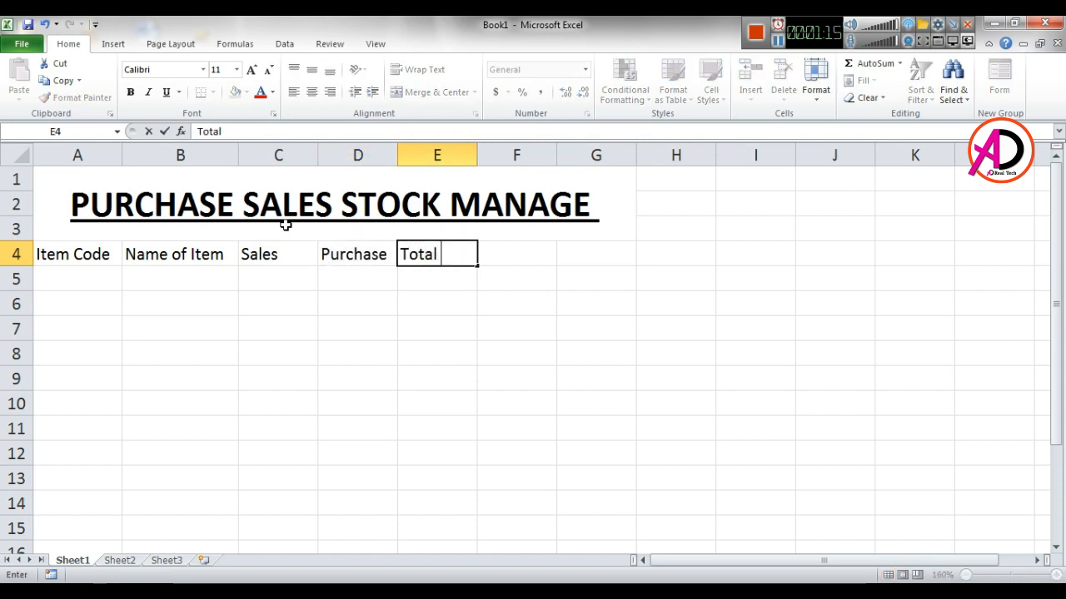
{"action": "key", "text": "Return"}
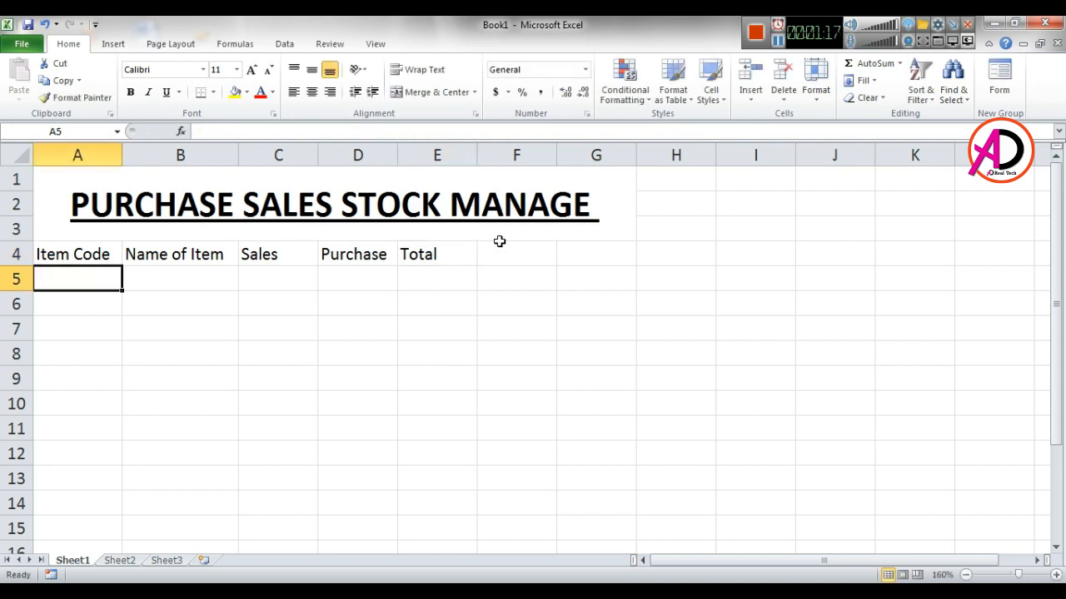
- Delete the two empty columns F and G beneath the merged title
{"action": "left_click", "coordinate": [504, 155]}
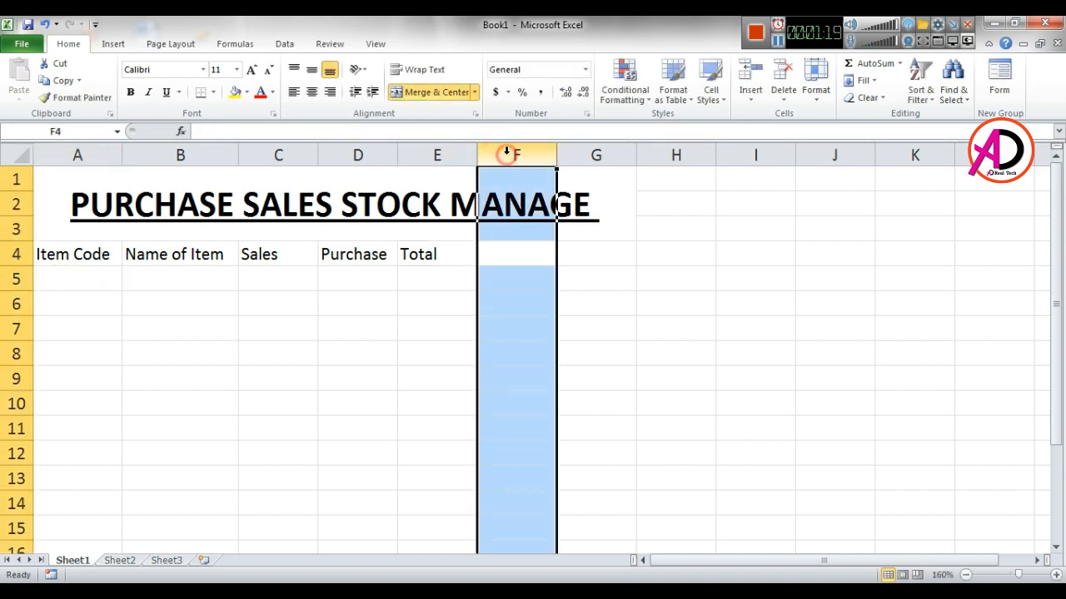
{"action": "left_click", "coordinate": [782, 77]}
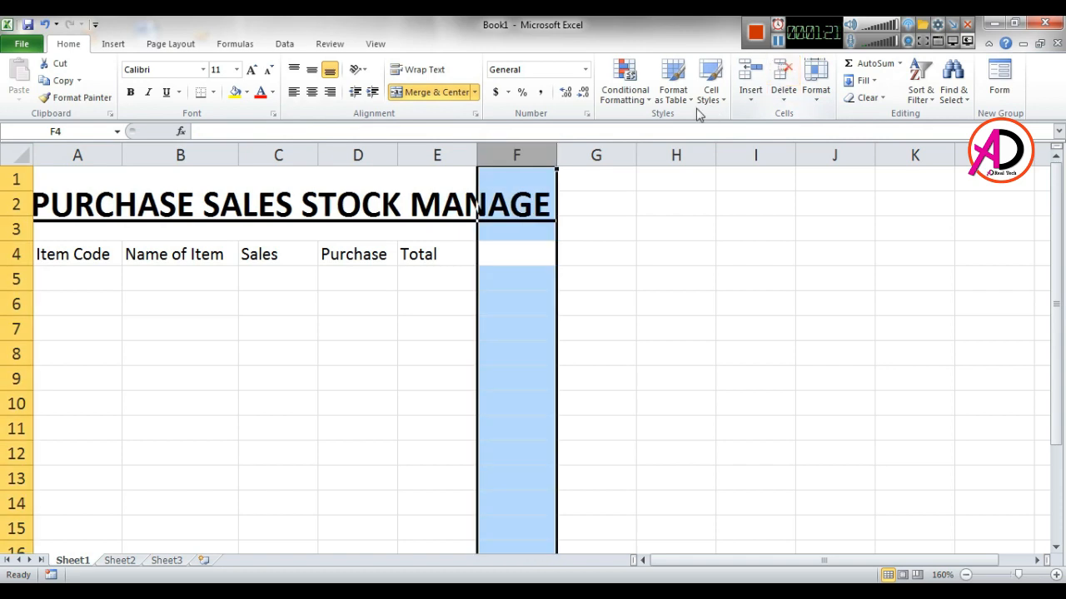
{"action": "left_click", "coordinate": [783, 79]}
{"action": "left_click", "coordinate": [703, 323]}
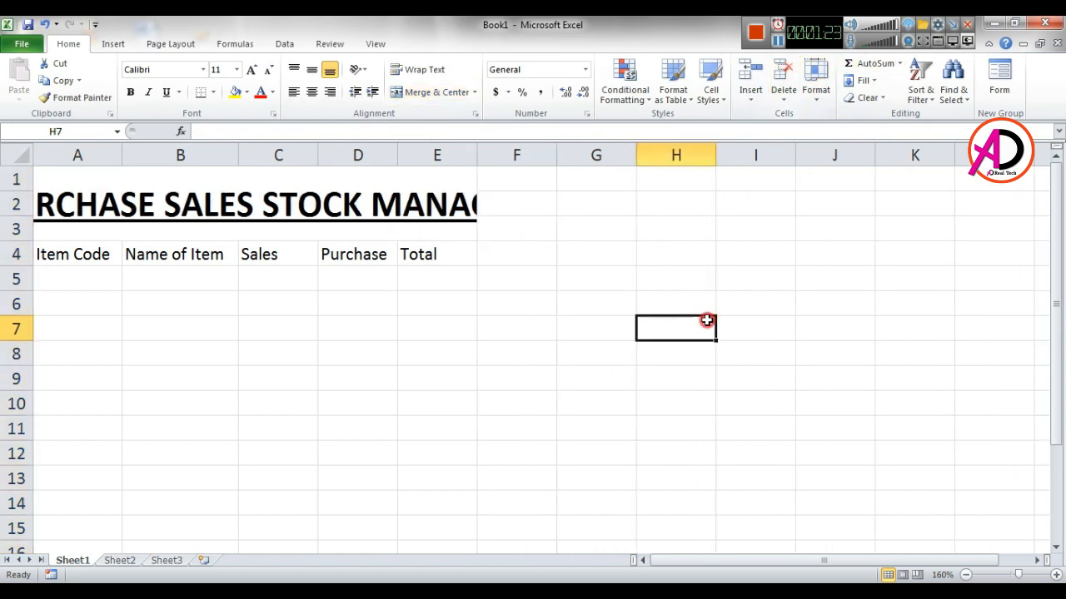
- Reduce the title's font size to 18 so it fits its merged cell
{"action": "left_click", "coordinate": [255, 203]}
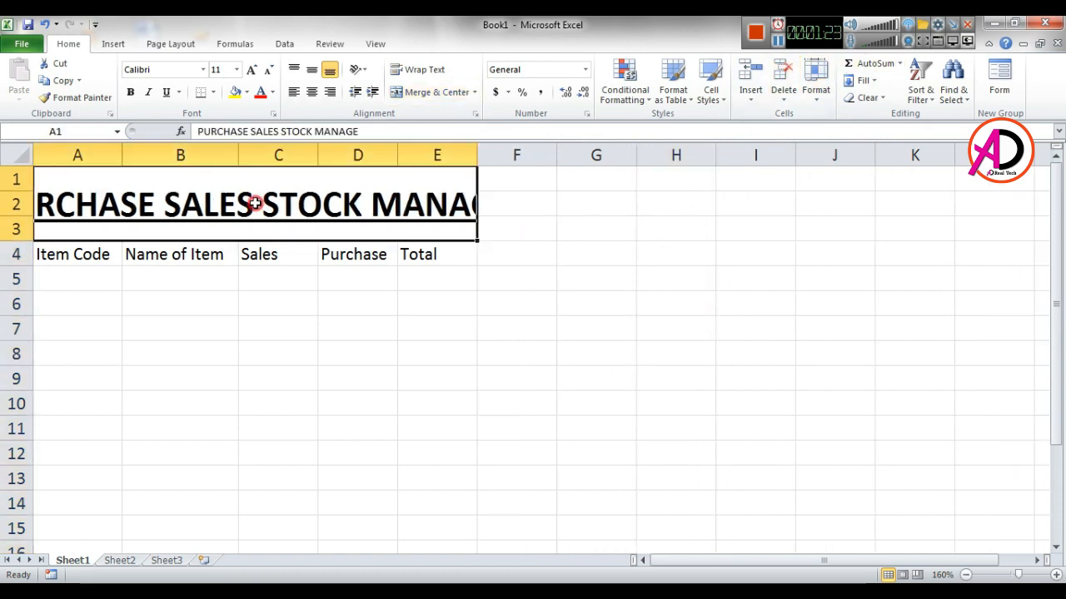
{"action": "left_click", "coordinate": [268, 71]}
{"action": "left_click", "coordinate": [268, 71]}
{"action": "left_click", "coordinate": [268, 70]}
{"action": "left_click", "coordinate": [251, 71]}
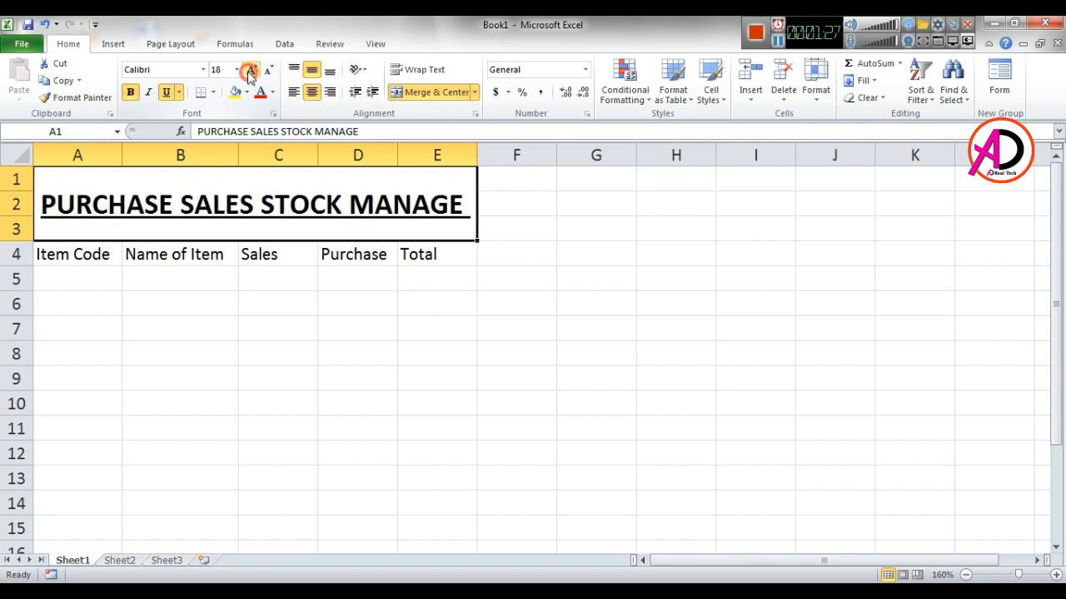
{"action": "left_click", "coordinate": [632, 316]}
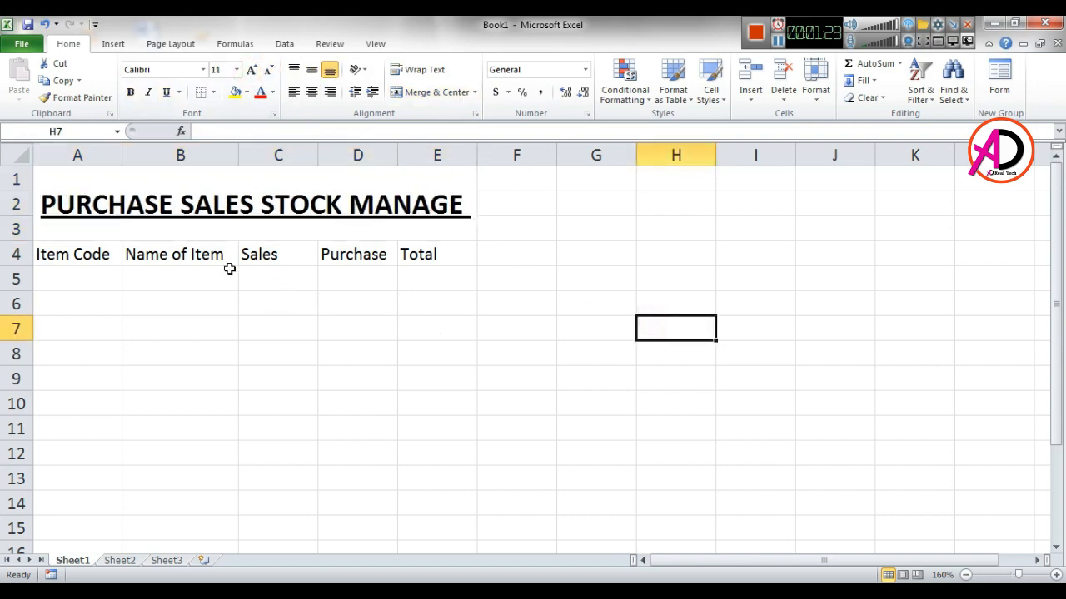
- Make the column headings in A4:E4 bold
{"action": "left_click_drag", "start_coordinate": [63, 257], "coordinate": [421, 250]}
{"action": "left_click", "coordinate": [130, 92]}
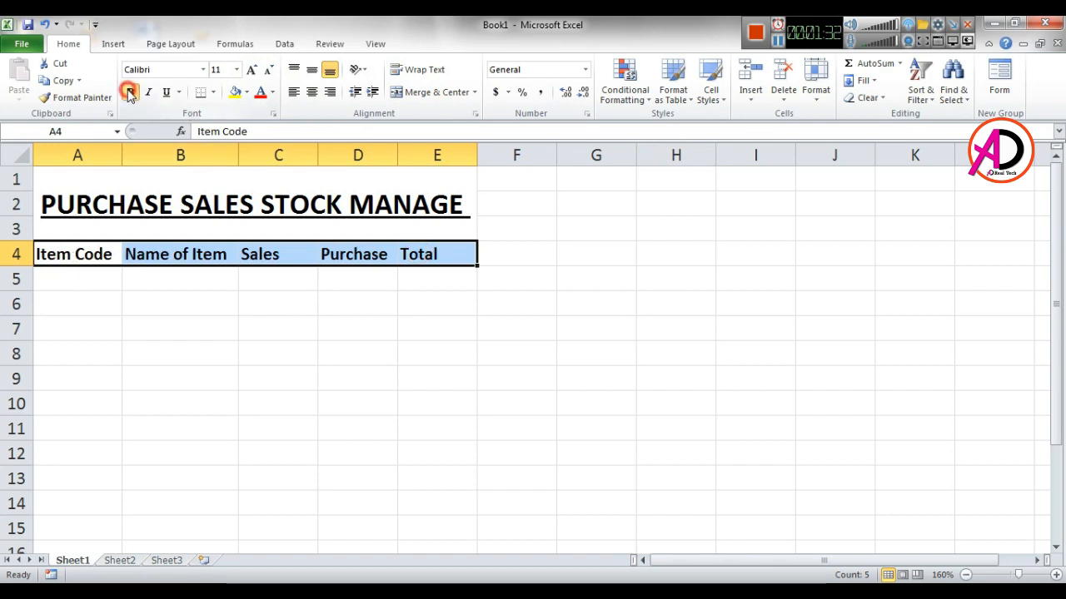
- Centre the column headings in A4:E4 horizontally
{"action": "left_click", "coordinate": [312, 92]}
{"action": "left_click", "coordinate": [295, 319]}
- Enter item code 10010 in A5 and extend it down to A10 as a series increasing by one
{"action": "left_click", "coordinate": [69, 278]}
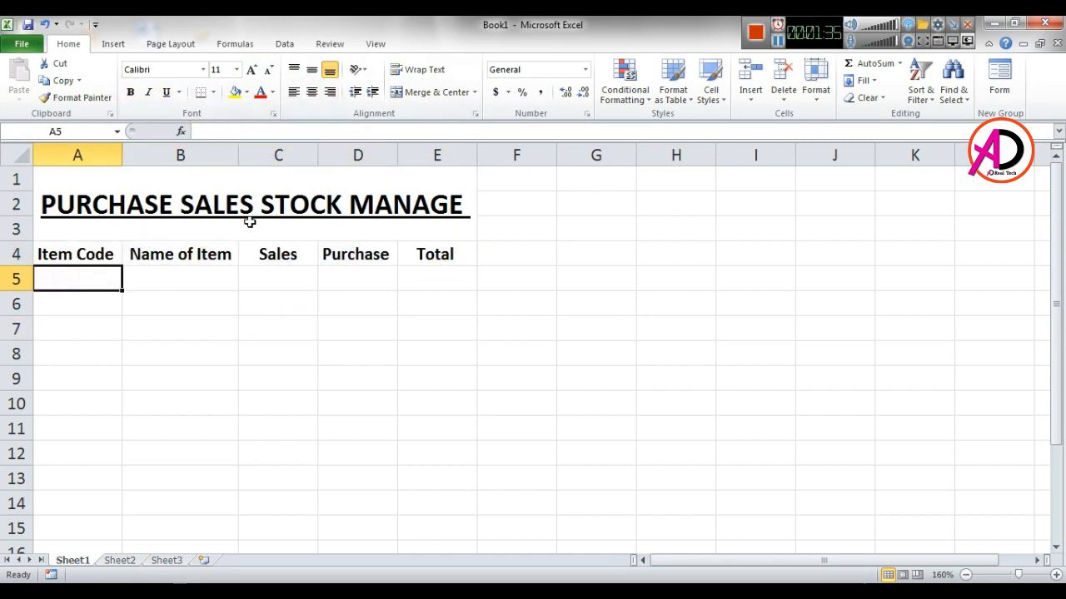
{"action": "type", "text": "10010"}
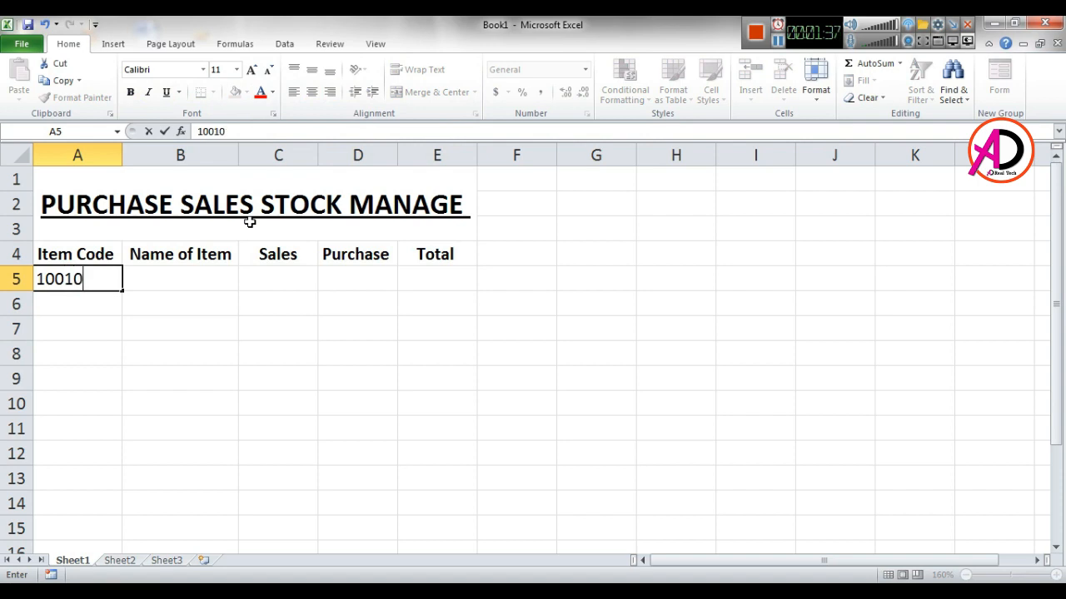
{"action": "left_click", "coordinate": [103, 327]}
{"action": "left_click", "coordinate": [69, 278]}
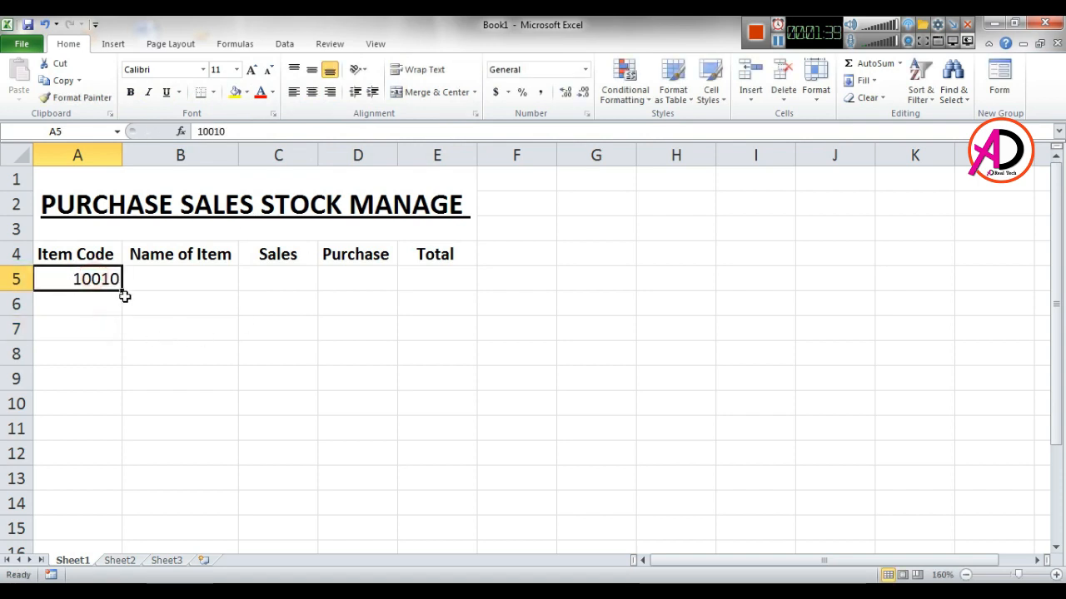
{"action": "left_click_drag", "start_coordinate": [123, 291], "coordinate": [123, 416]}
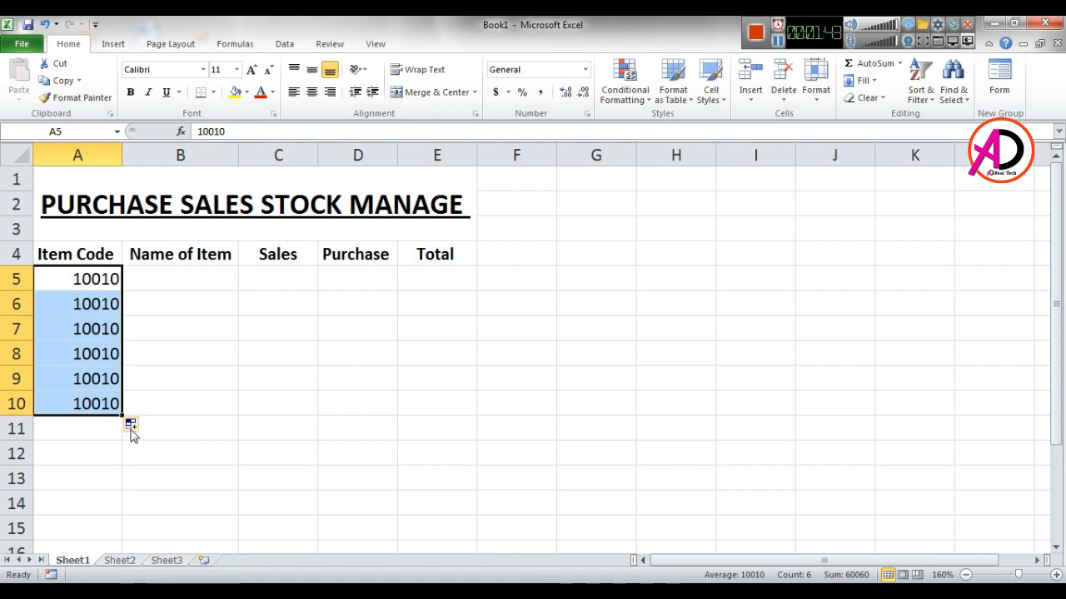
{"action": "left_click", "coordinate": [131, 426]}
{"action": "left_click", "coordinate": [158, 463]}
- Enter the item names Computer, Printer and Mouse in cells B5 to B7
{"action": "left_click", "coordinate": [185, 280]}
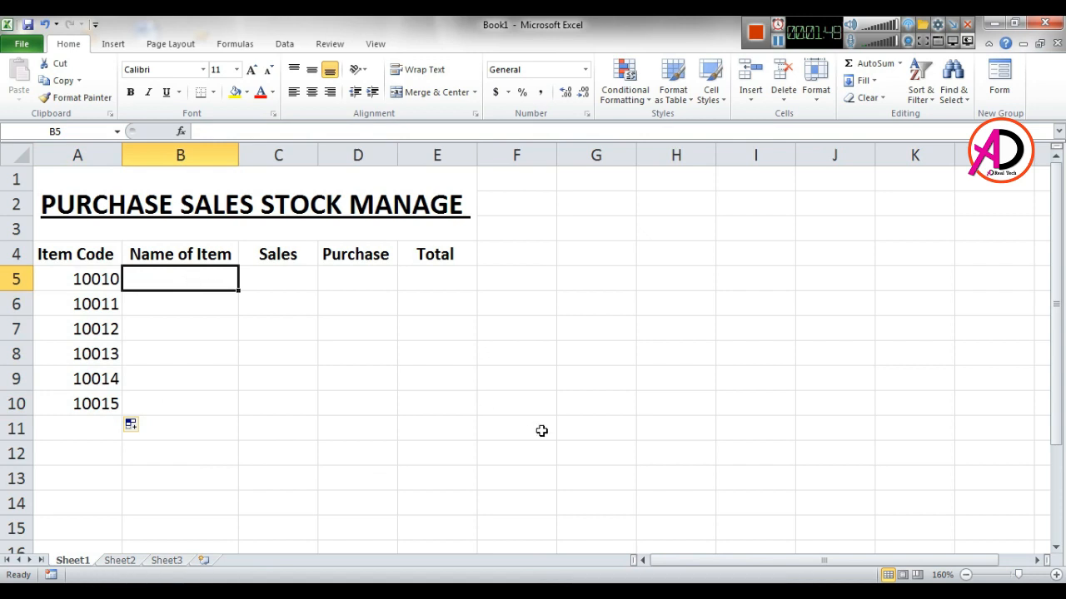
{"action": "type", "text": "C"}
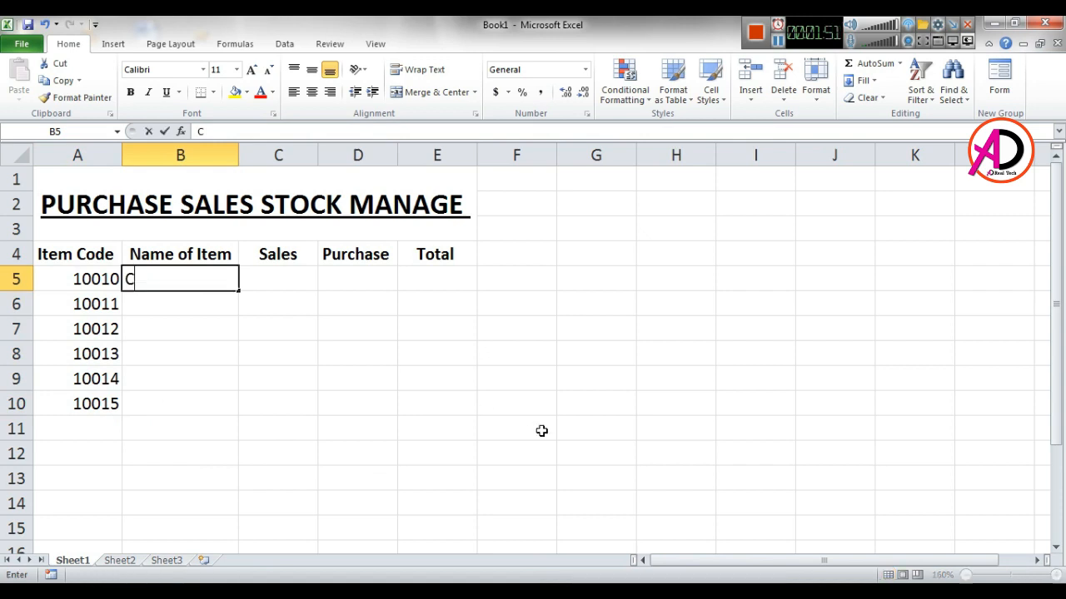
{"action": "type", "text": "omputer"}
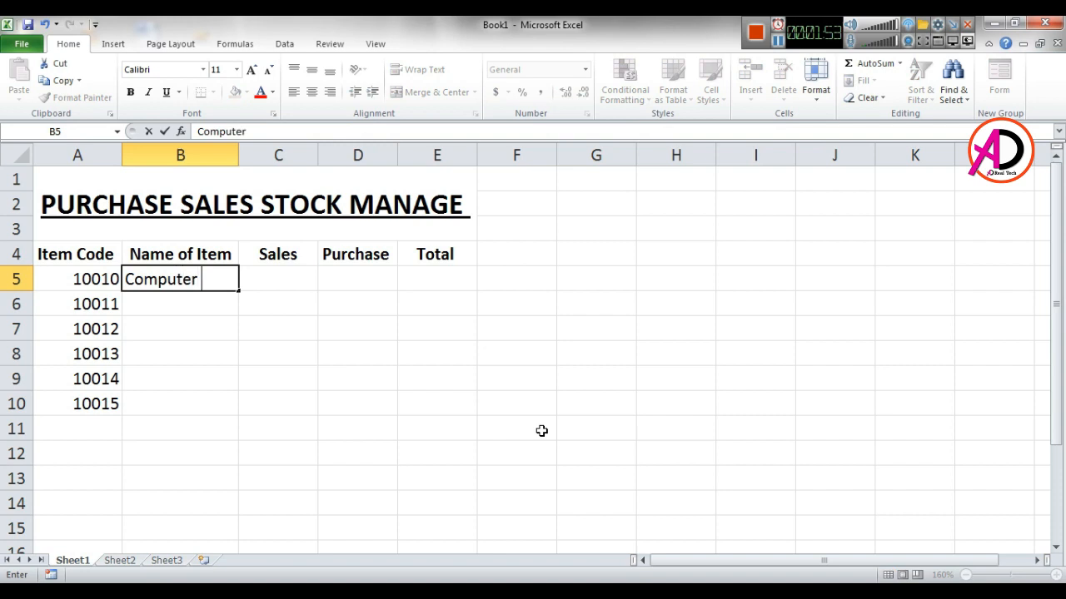
{"action": "key", "text": "Return"}
{"action": "type", "text": "Printer"}
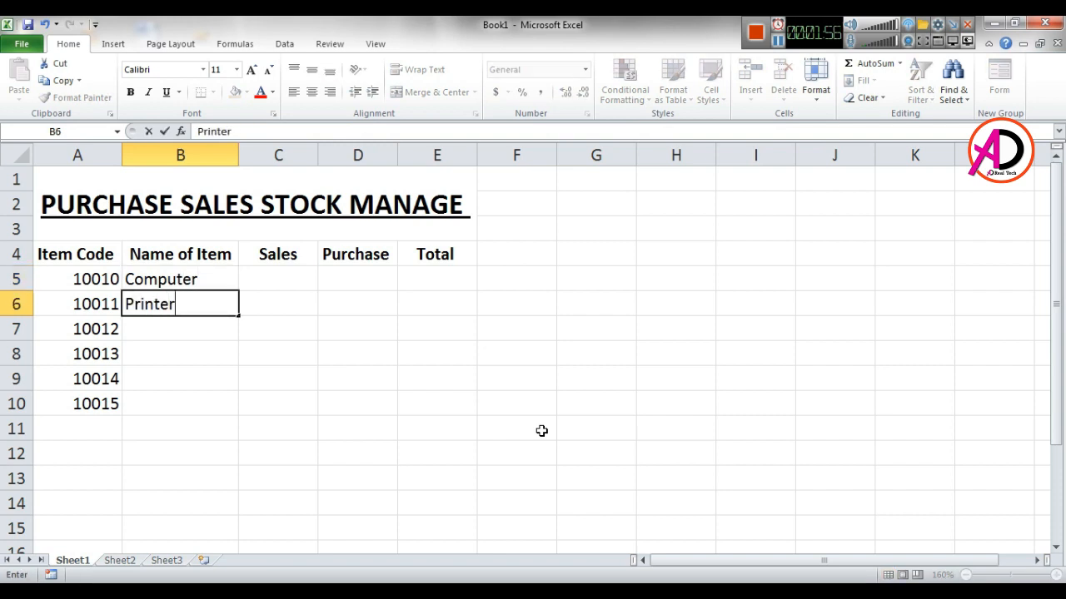
{"action": "key", "text": "Return"}
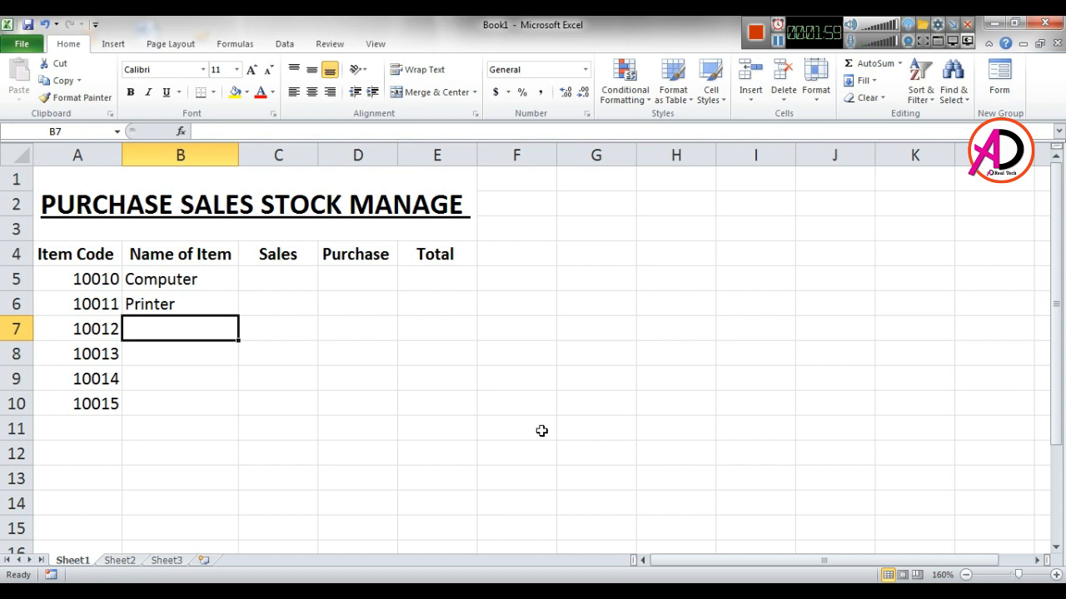
{"action": "type", "text": "Mouse"}
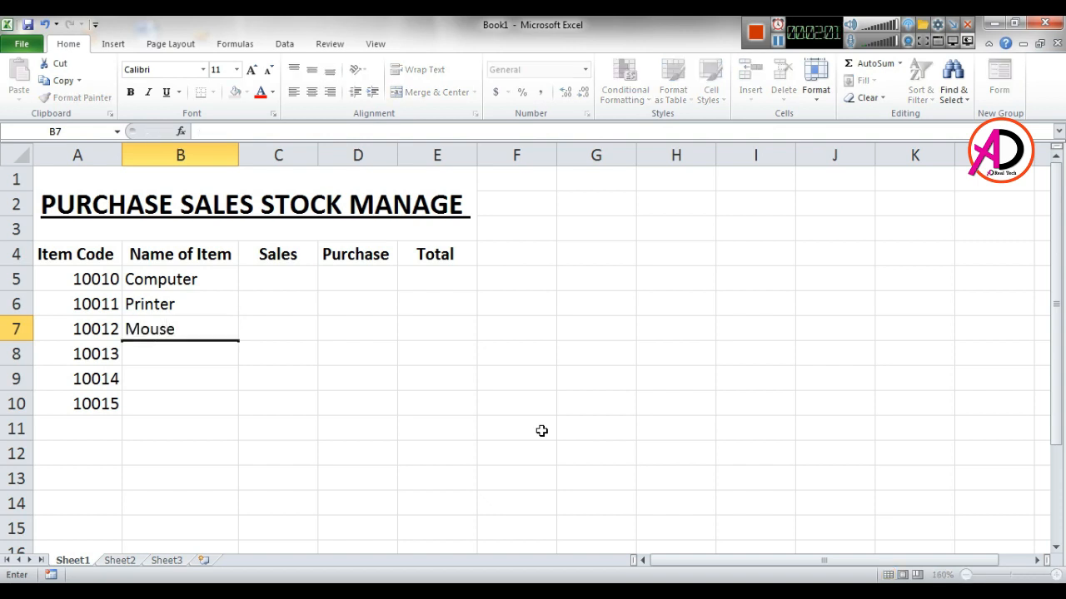
{"action": "key", "text": "Return"}
- Enter the item names Keyboard, laptop and mobile in cells B8 to B10
{"action": "type", "text": "Keyboard"}
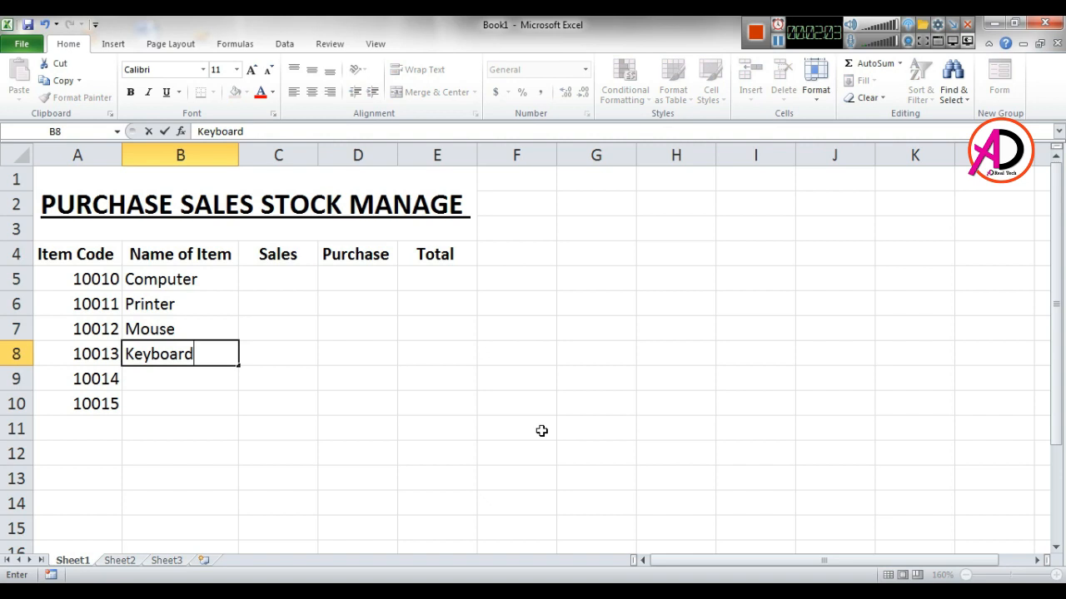
{"action": "key", "text": "Return"}
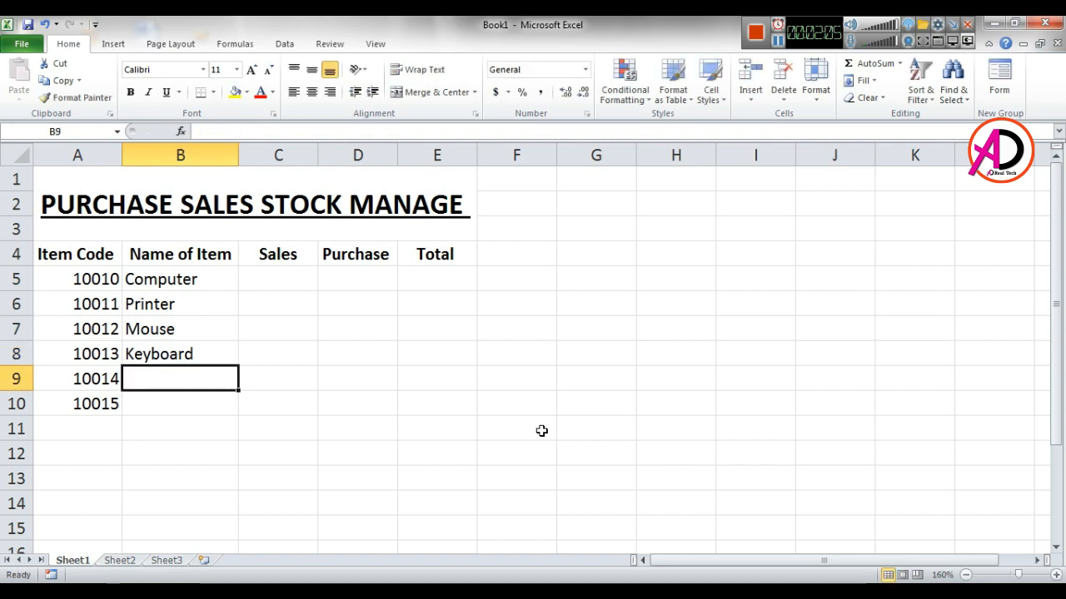
{"action": "type", "text": "lap"}
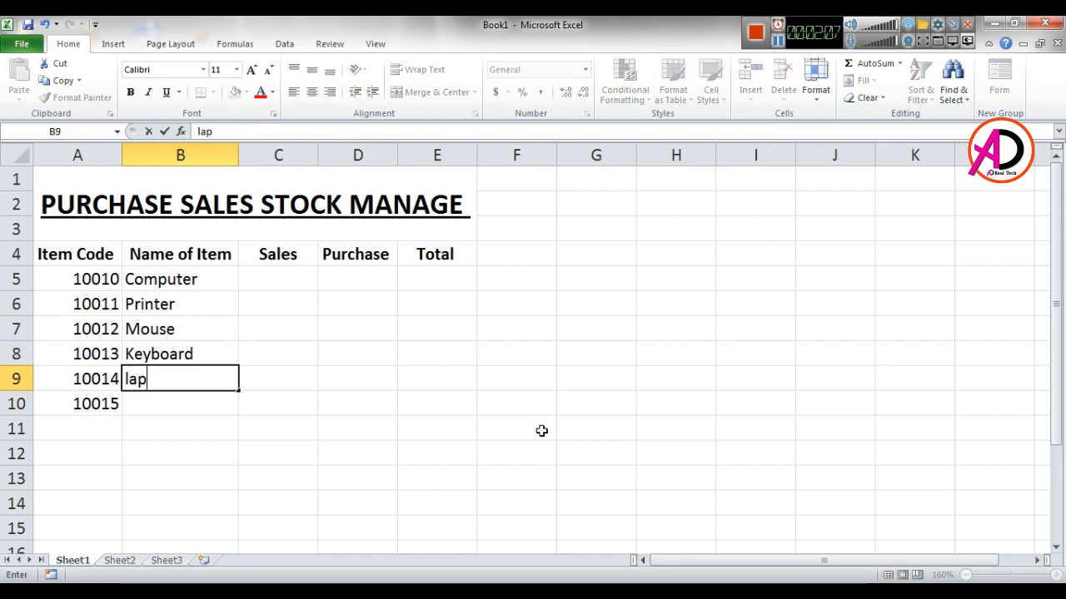
{"action": "type", "text": "top"}
{"action": "key", "text": "Return"}
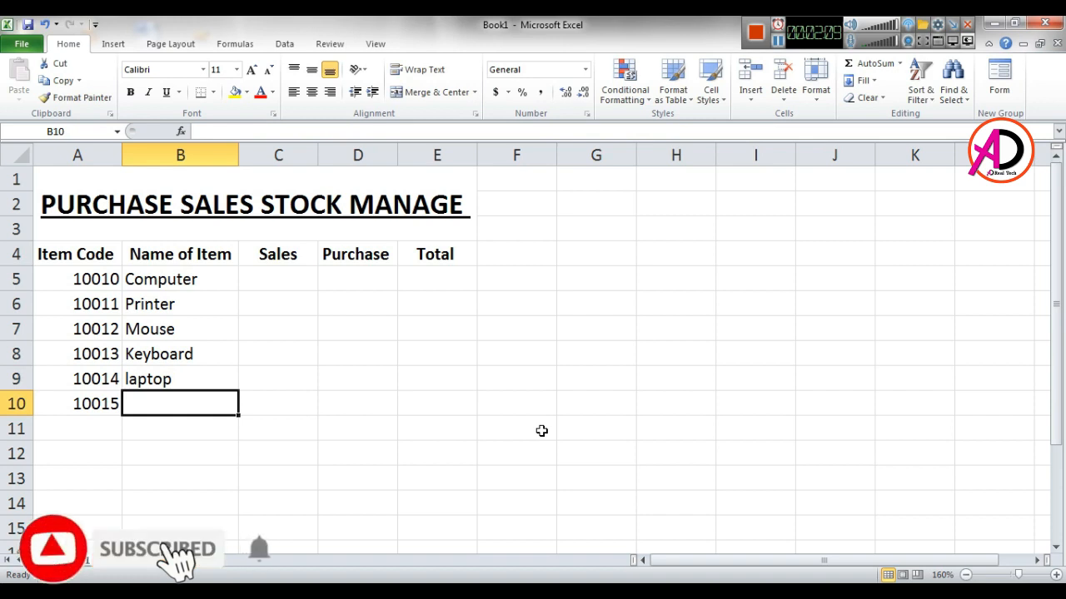
{"action": "type", "text": "mobile"}
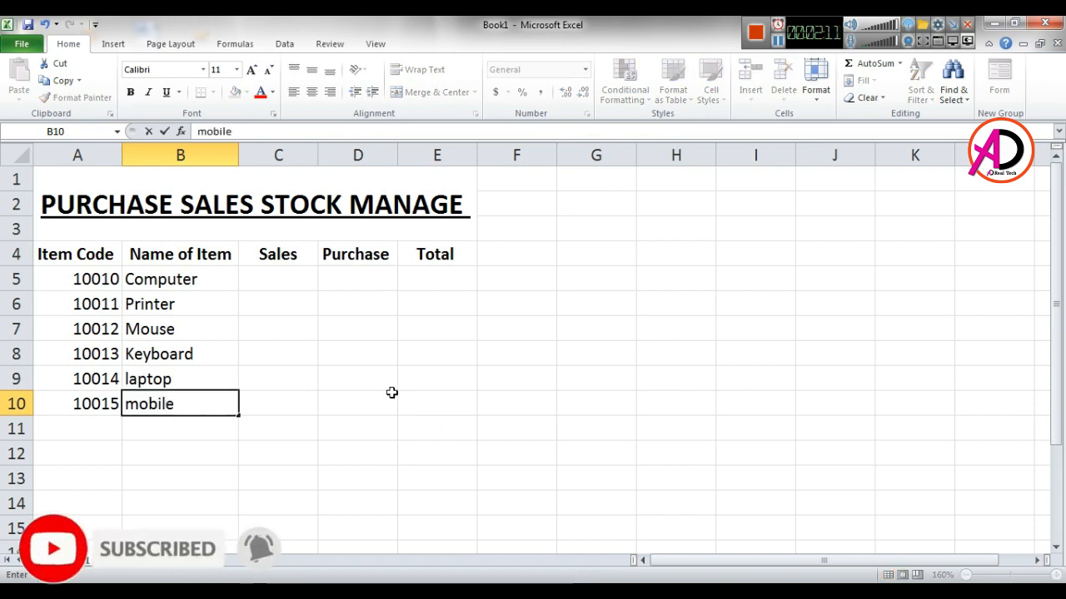
{"action": "left_click", "coordinate": [295, 276]}
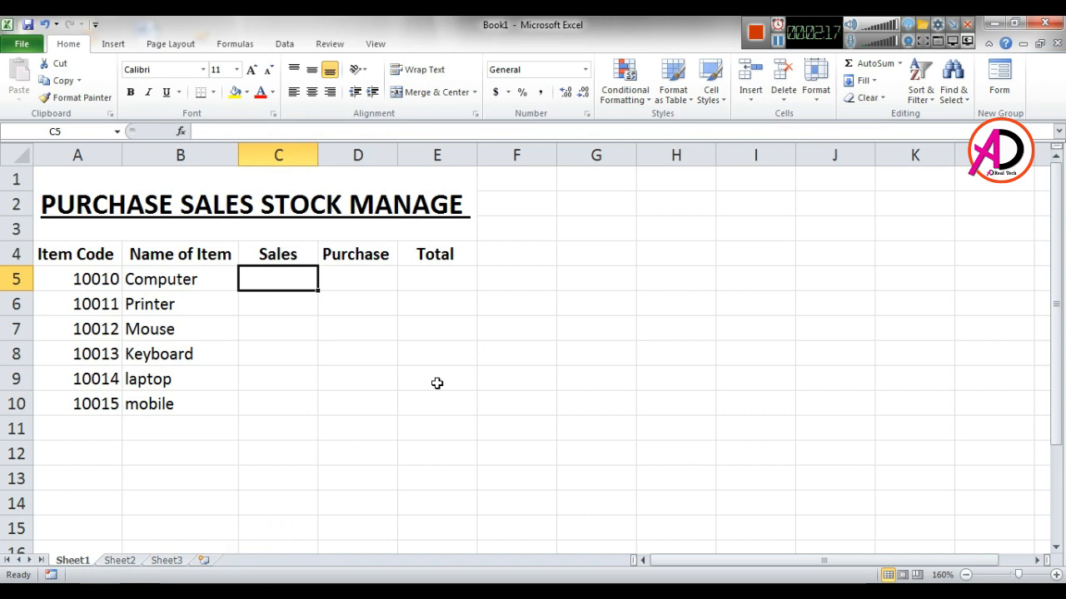
{"action": "left_click", "coordinate": [163, 249]}
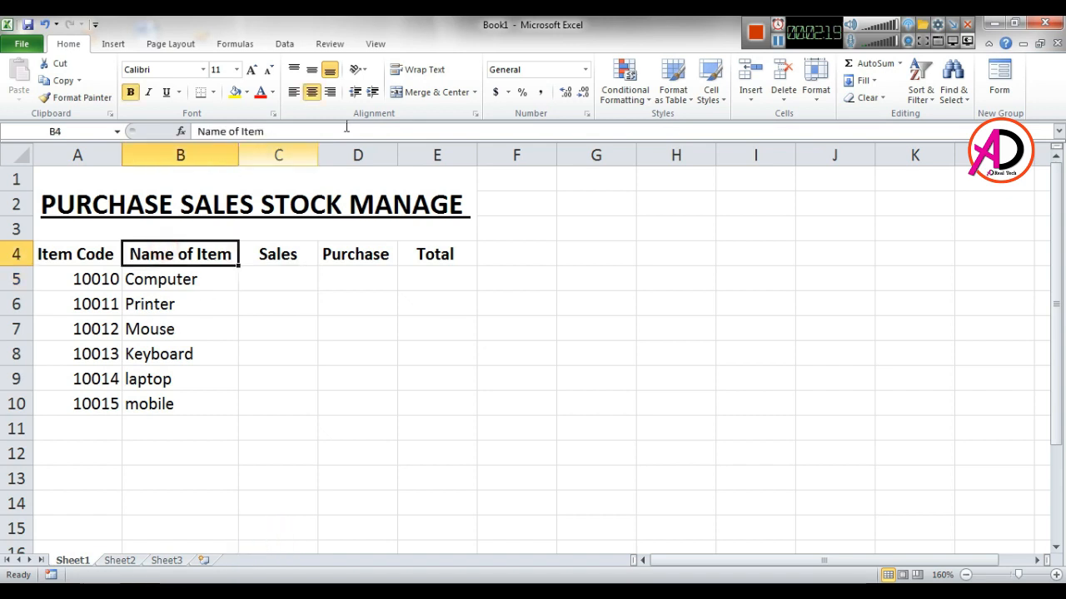
{"action": "left_click", "coordinate": [750, 76]}
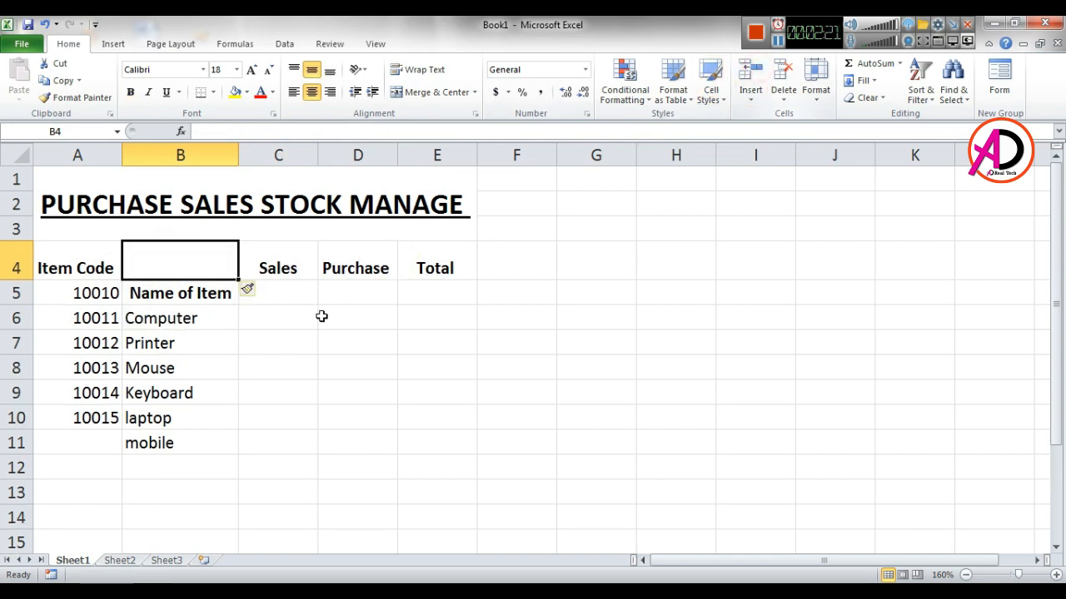
{"action": "key", "text": "ctrl+z"}
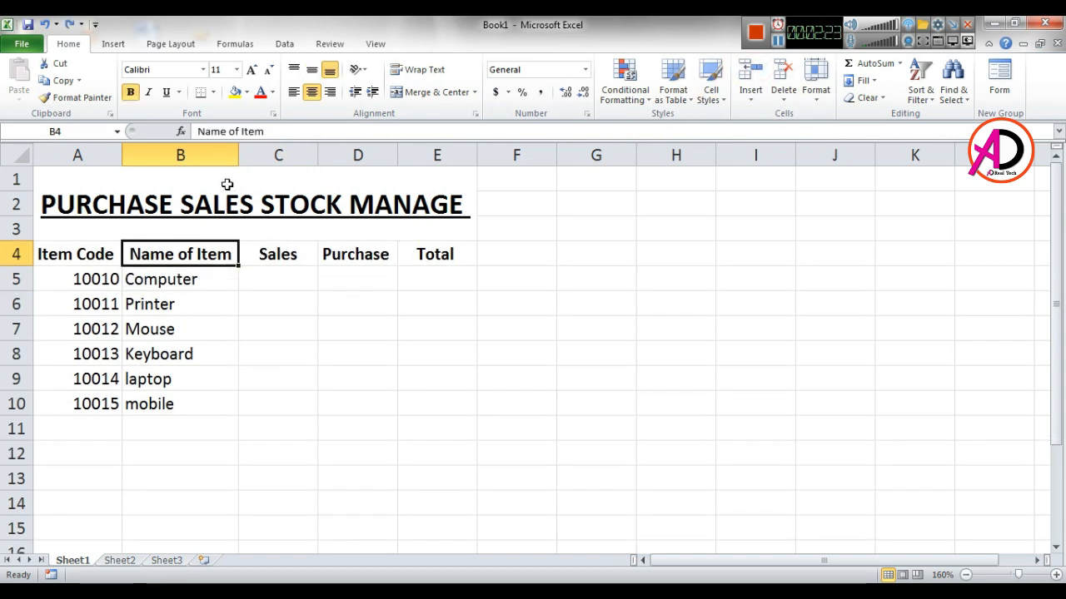
- Insert an empty column between Item Code and Name of Item
{"action": "left_click", "coordinate": [180, 156]}
{"action": "left_click", "coordinate": [750, 76]}
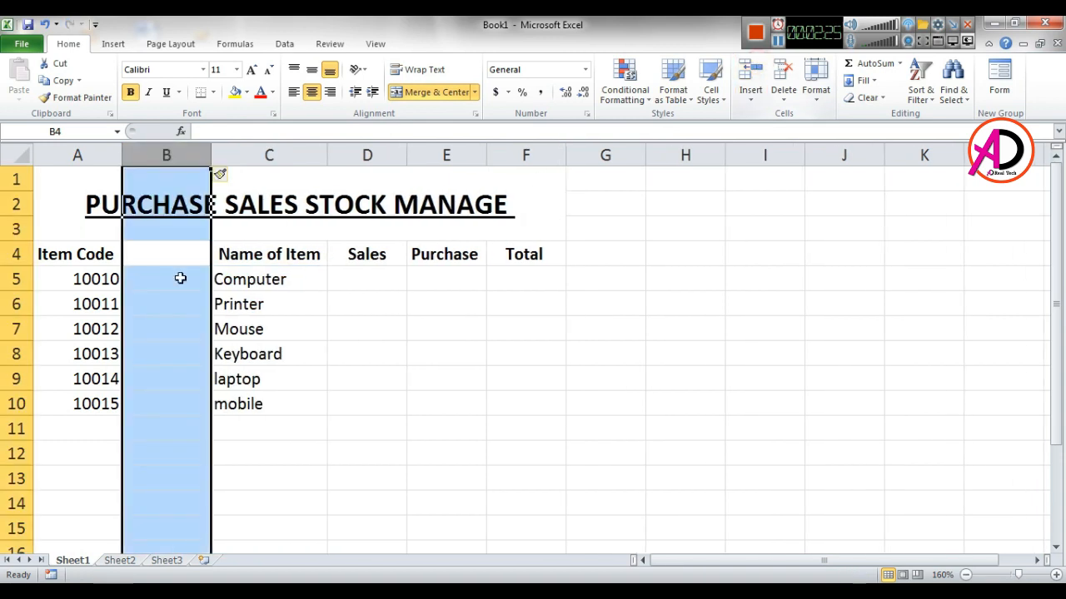
{"action": "left_click", "coordinate": [115, 356]}
{"action": "left_click", "coordinate": [154, 254]}
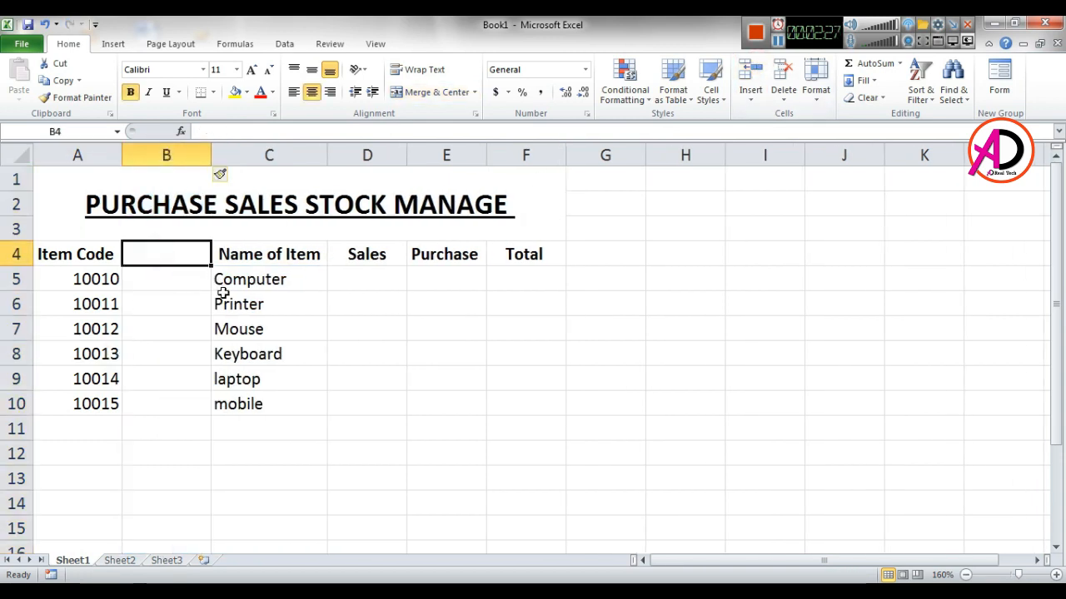
- Move the Name of Item heading and its entries from C4:C10 to B4:B10, and auto-fit column B's width
{"action": "key", "text": "Right"}
{"action": "left_click", "coordinate": [269, 403], "text": "shift"}
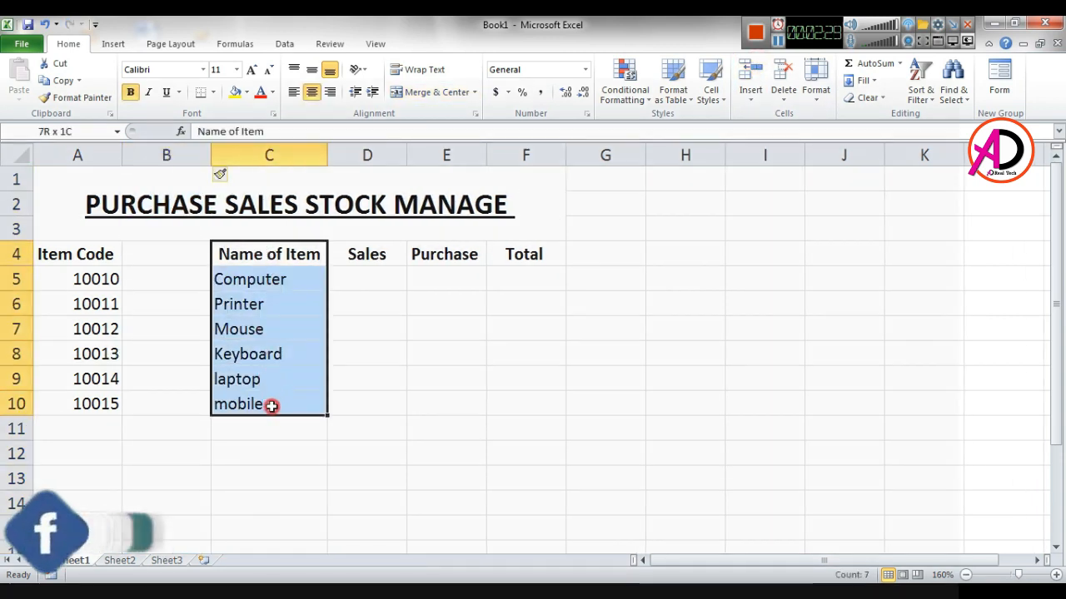
{"action": "key", "text": "ctrl+c"}
{"action": "left_click_drag", "start_coordinate": [153, 254], "coordinate": [181, 411]}
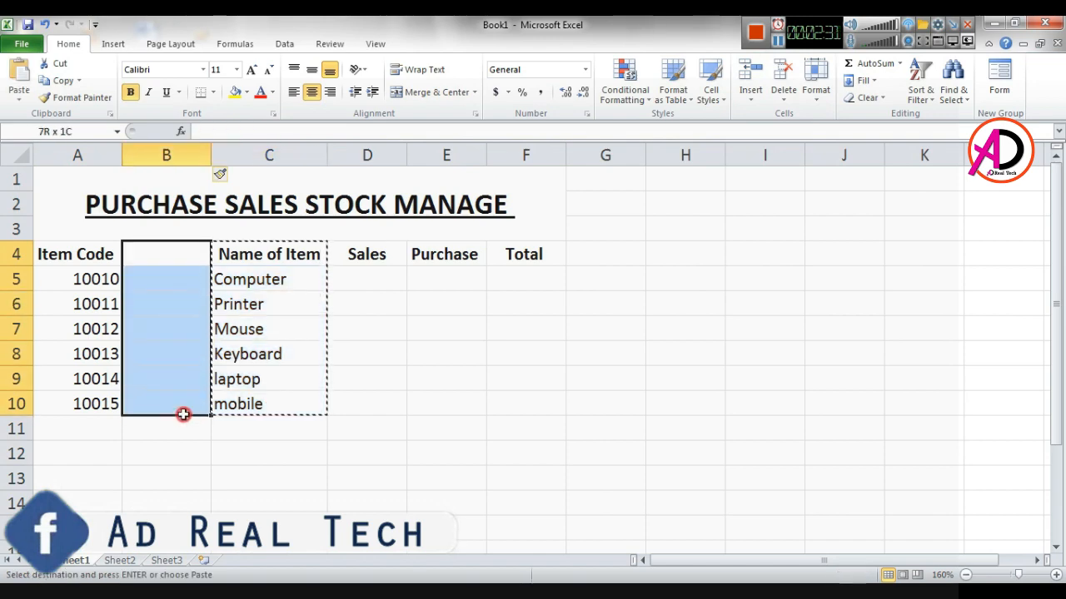
{"action": "key", "text": "ctrl+v"}
{"action": "left_click", "coordinate": [302, 438]}
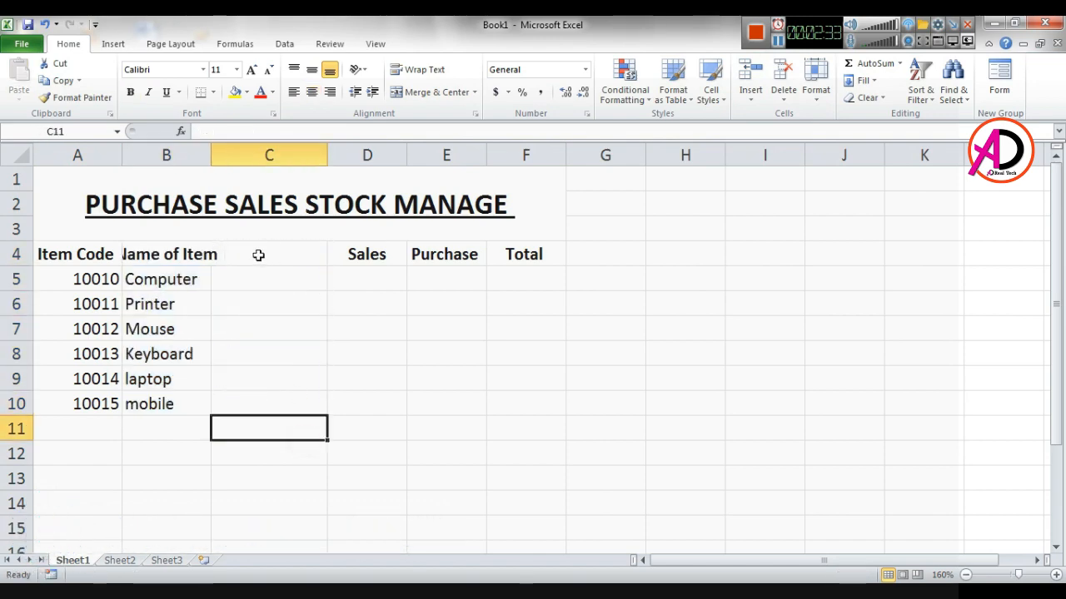
{"action": "double_click", "coordinate": [208, 164]}
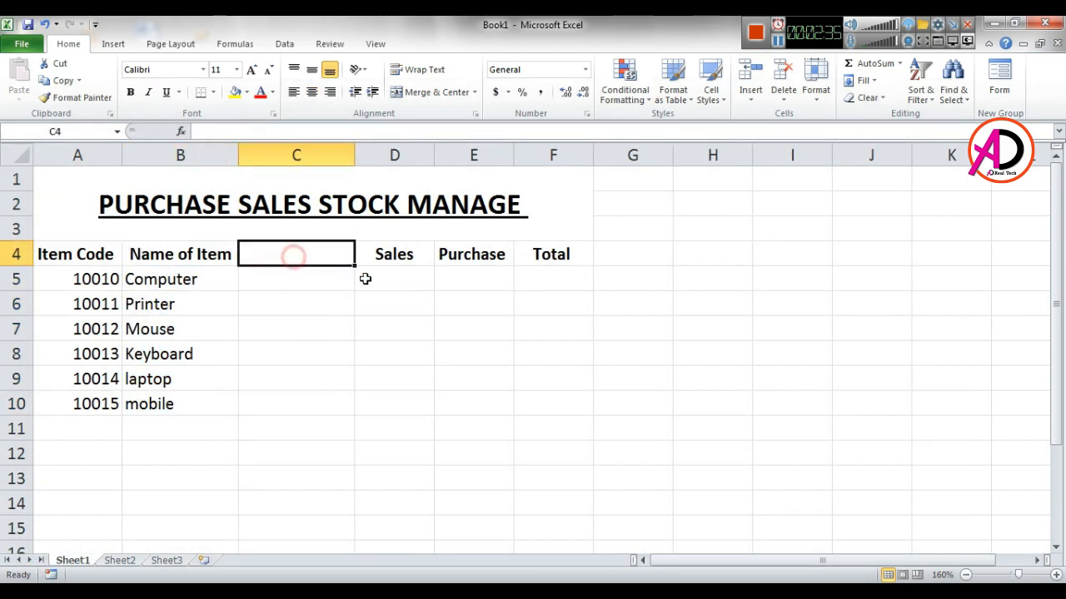
- Enter the heading Stock in cell C4
{"action": "left_click", "coordinate": [292, 254]}
{"action": "type", "text": "Stock"}
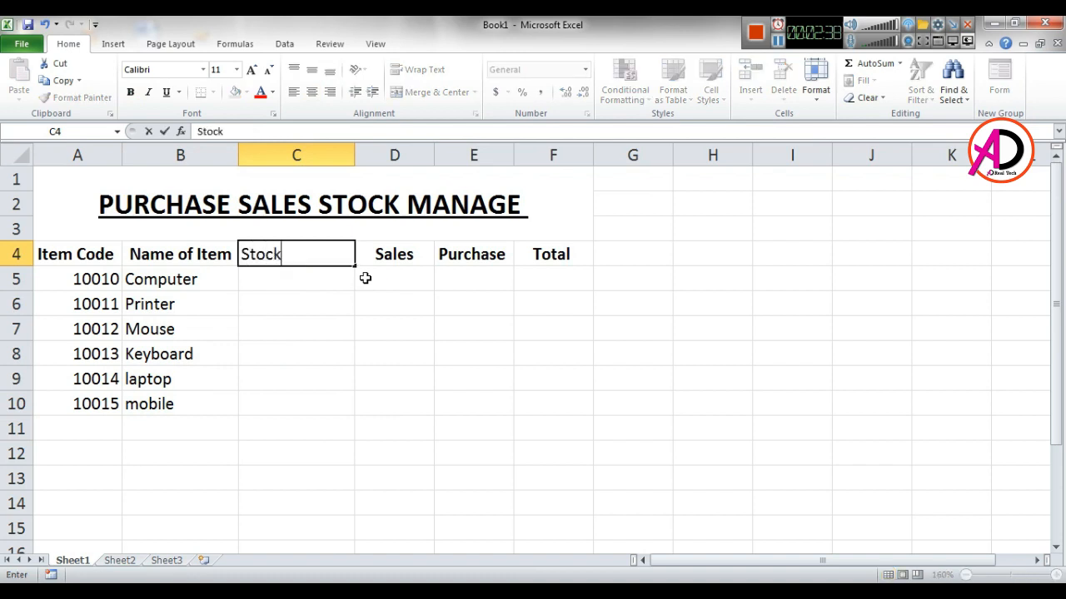
{"action": "left_click", "coordinate": [334, 378]}
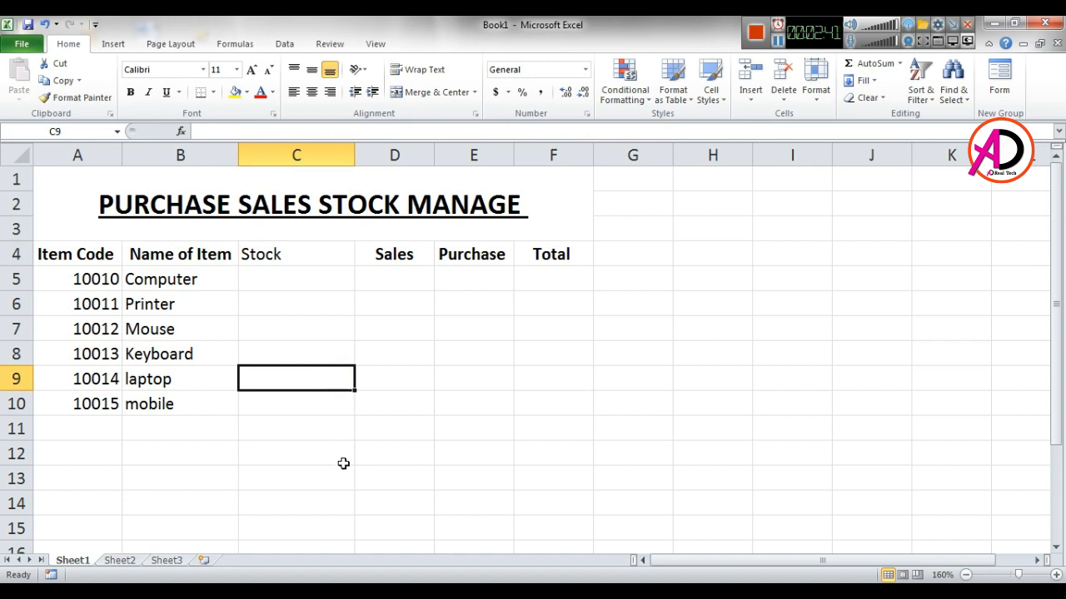
- Centre the headings in A4:F4, including the Stock heading
{"action": "left_click", "coordinate": [291, 311]}
{"action": "left_click_drag", "start_coordinate": [47, 254], "coordinate": [532, 254]}
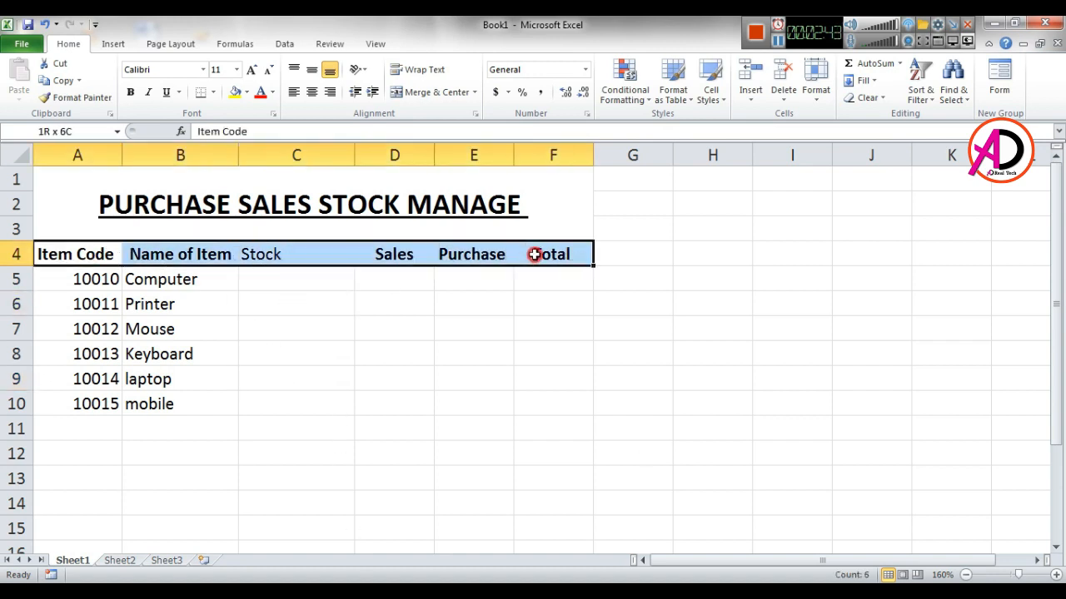
{"action": "left_click", "coordinate": [310, 91]}
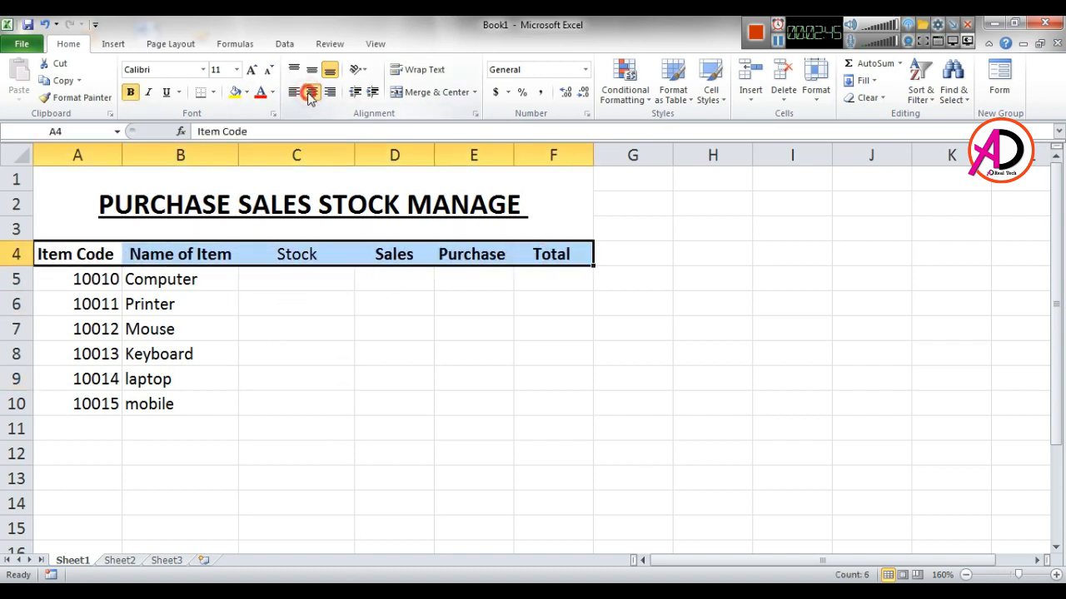
{"action": "left_click", "coordinate": [297, 332]}
- Apply all borders to the whole table from the title down to the last item row, A1:F10
{"action": "left_click_drag", "start_coordinate": [81, 256], "coordinate": [563, 423]}
{"action": "left_click_drag", "start_coordinate": [278, 230], "coordinate": [295, 389]}
{"action": "left_click", "coordinate": [213, 93]}
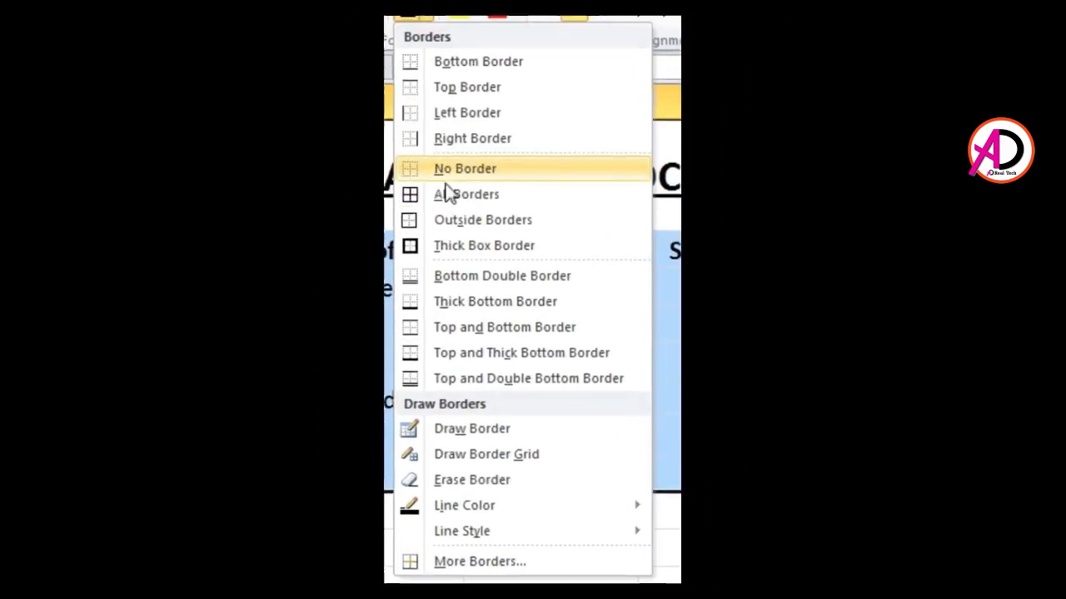
{"action": "left_click", "coordinate": [471, 220]}
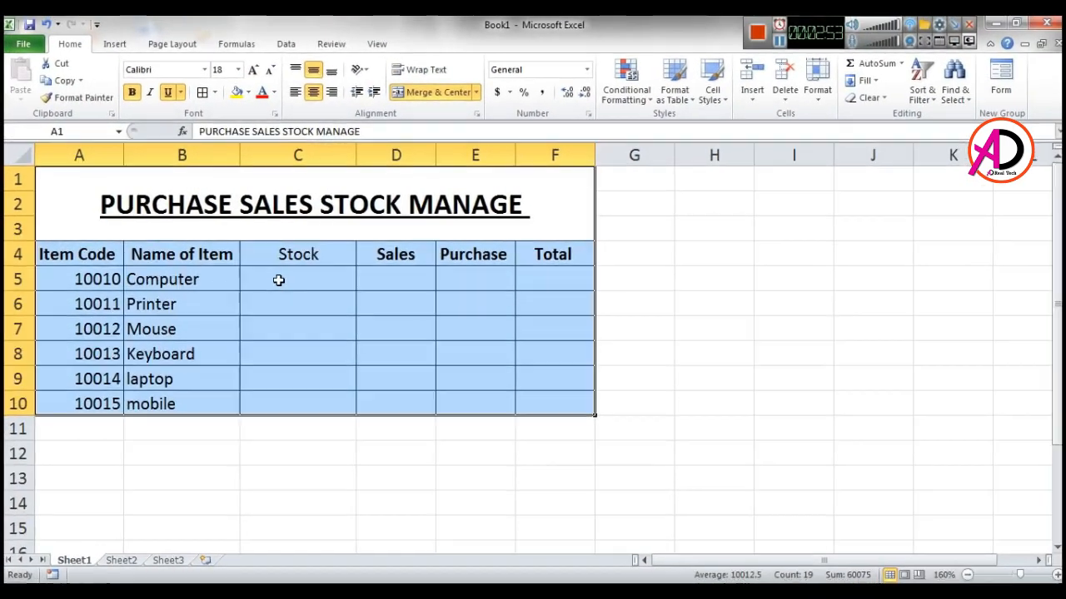
- Enter the Stock quantities 50, 55, 45, 85, 75 and 65 in cells C5:C10
{"action": "left_click", "coordinate": [281, 280]}
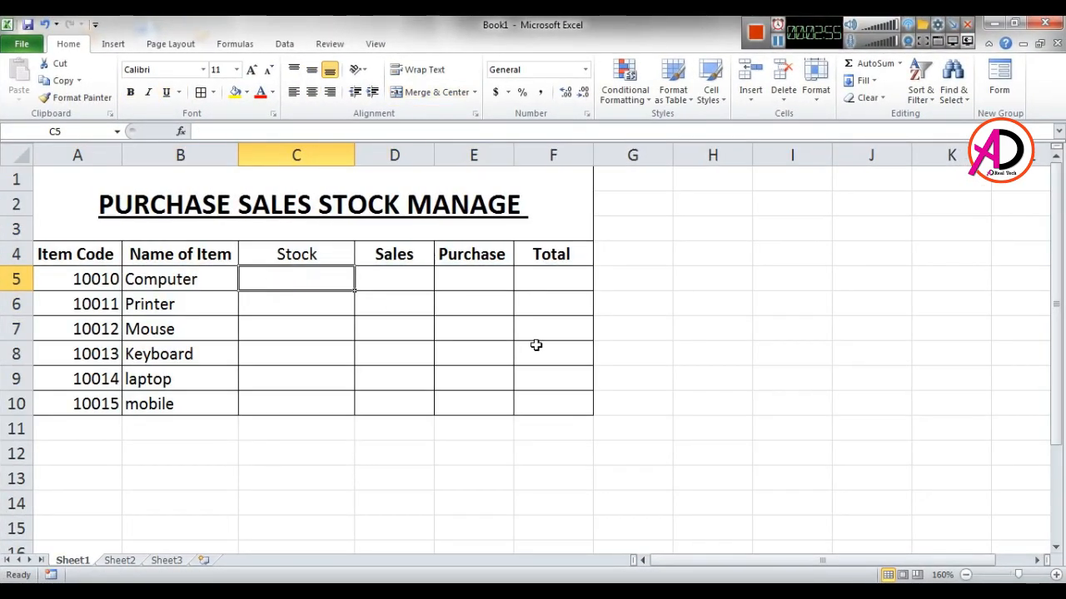
{"action": "type", "text": "50"}
{"action": "key", "text": "Return"}
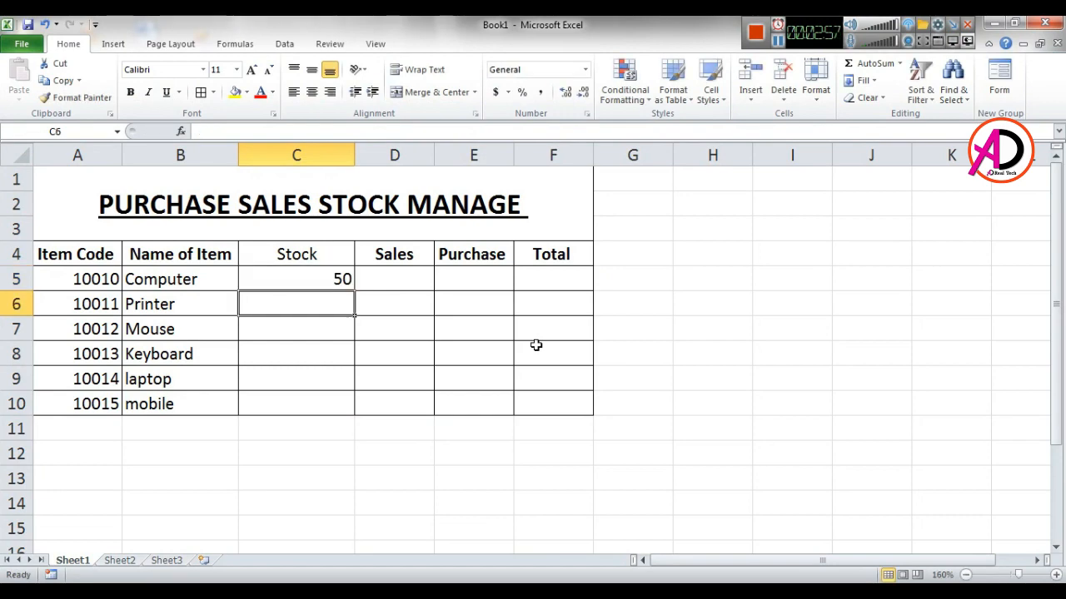
{"action": "type", "text": "55"}
{"action": "key", "text": "Return"}
{"action": "type", "text": "45"}
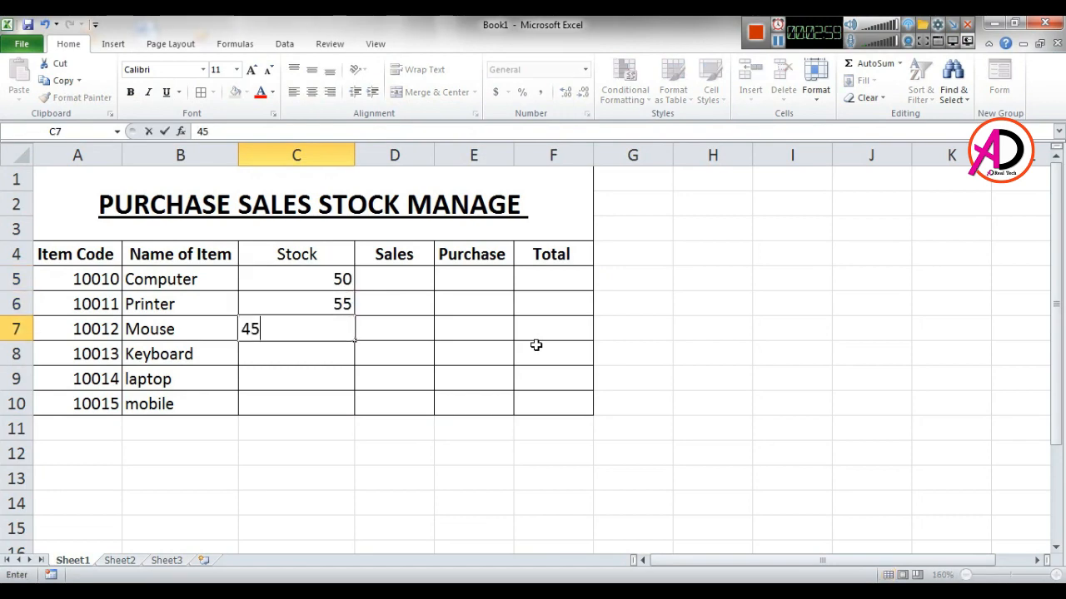
{"action": "key", "text": "Return"}
{"action": "type", "text": "85"}
{"action": "key", "text": "Return"}
{"action": "type", "text": "75"}
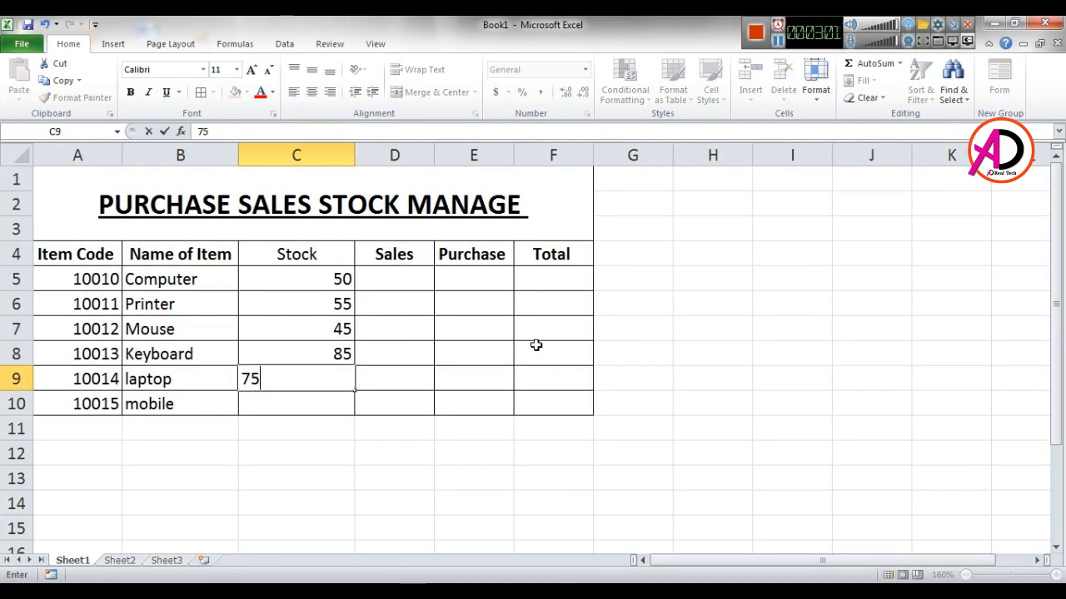
{"action": "key", "text": "Return"}
{"action": "type", "text": "65"}
{"action": "key", "text": "Return"}
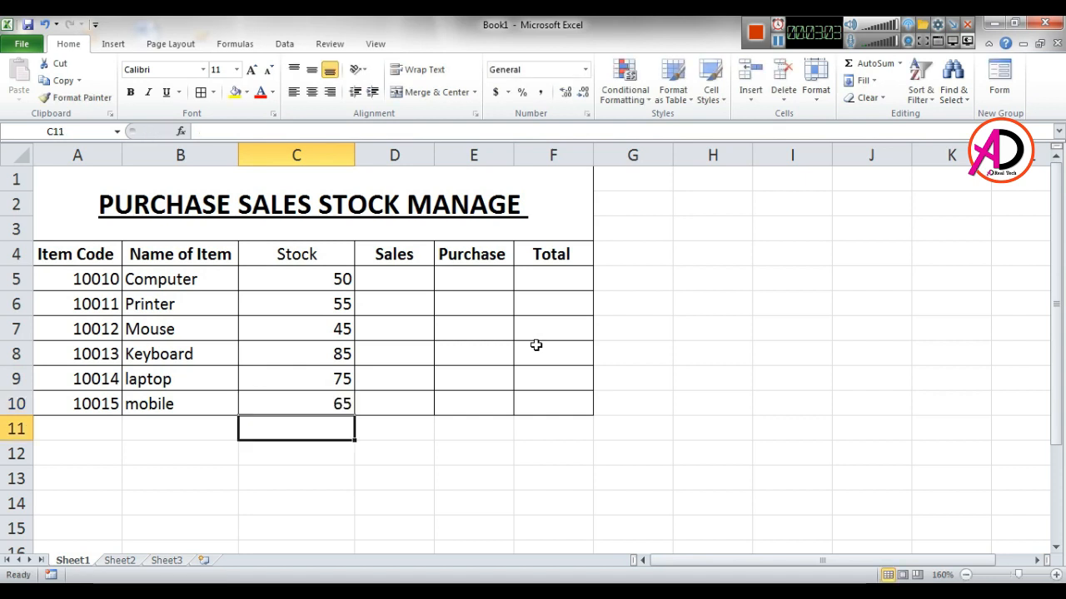
- Enter the Sales quantities 20, 30, 24, 18, 36 and 45 in cells D5:D10
{"action": "key", "text": "Right"}
{"action": "key", "text": "Up"}
{"action": "key", "text": "Up"}
{"action": "key", "text": "Up"}
{"action": "key", "text": "Up"}
{"action": "key", "text": "Up"}
{"action": "key", "text": "Up"}
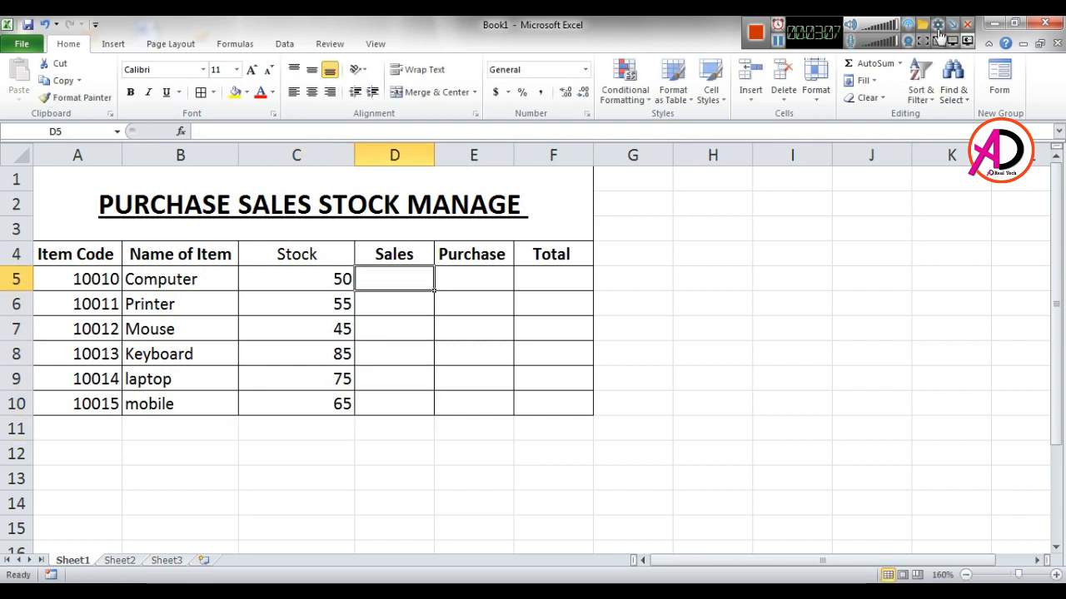
{"action": "left_click", "coordinate": [779, 41]}
{"action": "left_click", "coordinate": [400, 277]}
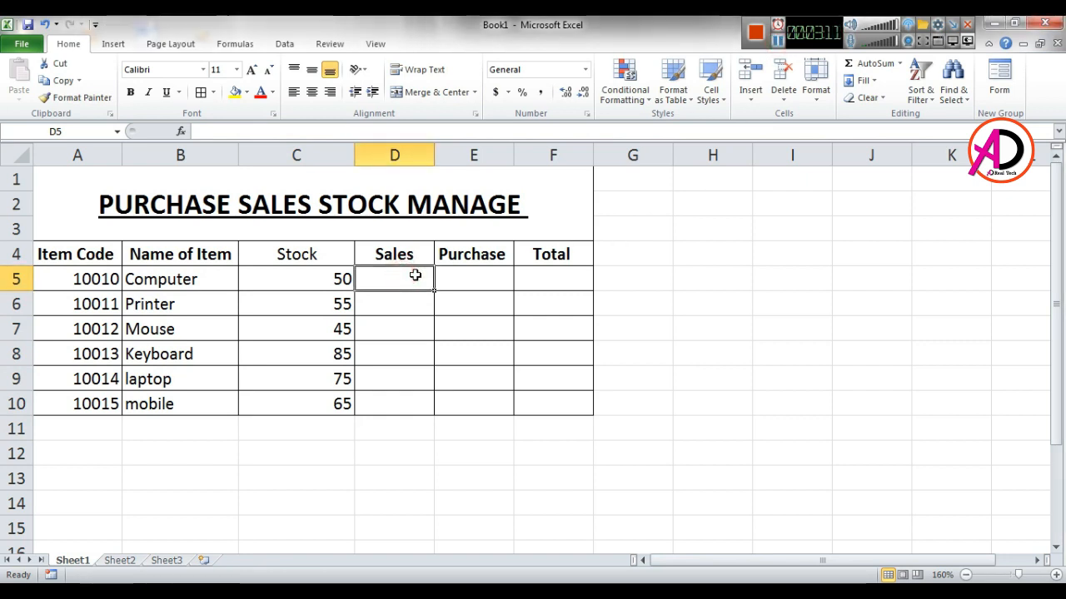
{"action": "type", "text": "20"}
{"action": "key", "text": "Return"}
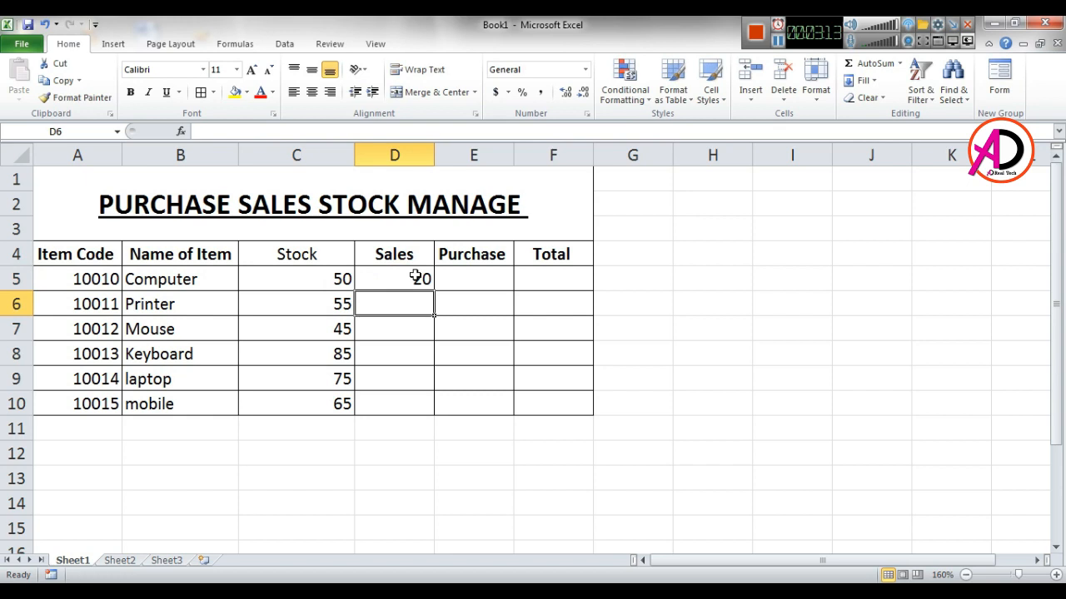
{"action": "type", "text": "30"}
{"action": "key", "text": "Return"}
{"action": "type", "text": "24"}
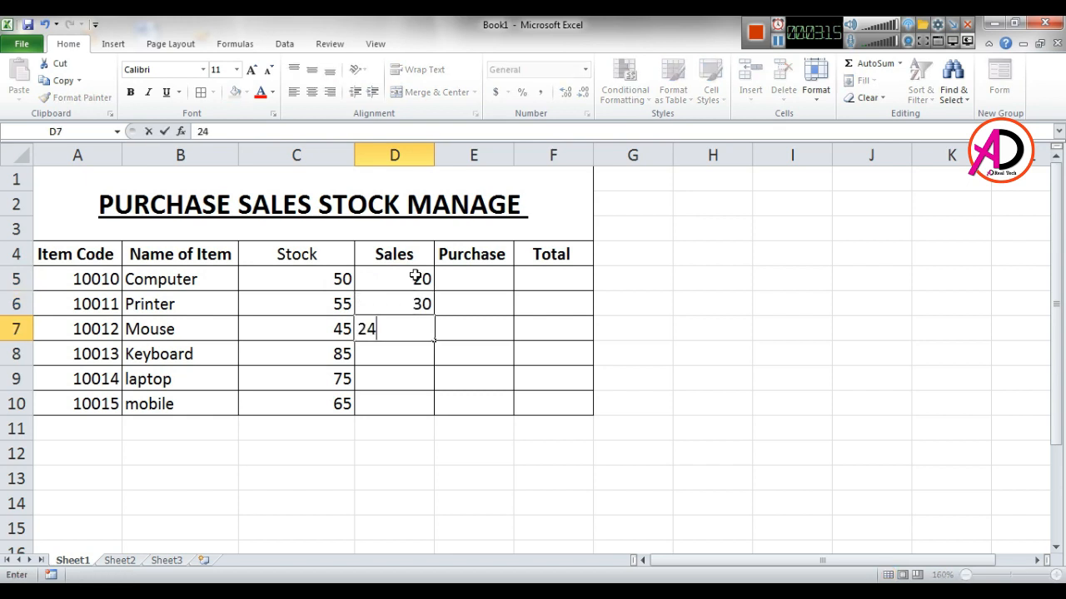
{"action": "key", "text": "Return"}
{"action": "type", "text": "18"}
{"action": "key", "text": "Return"}
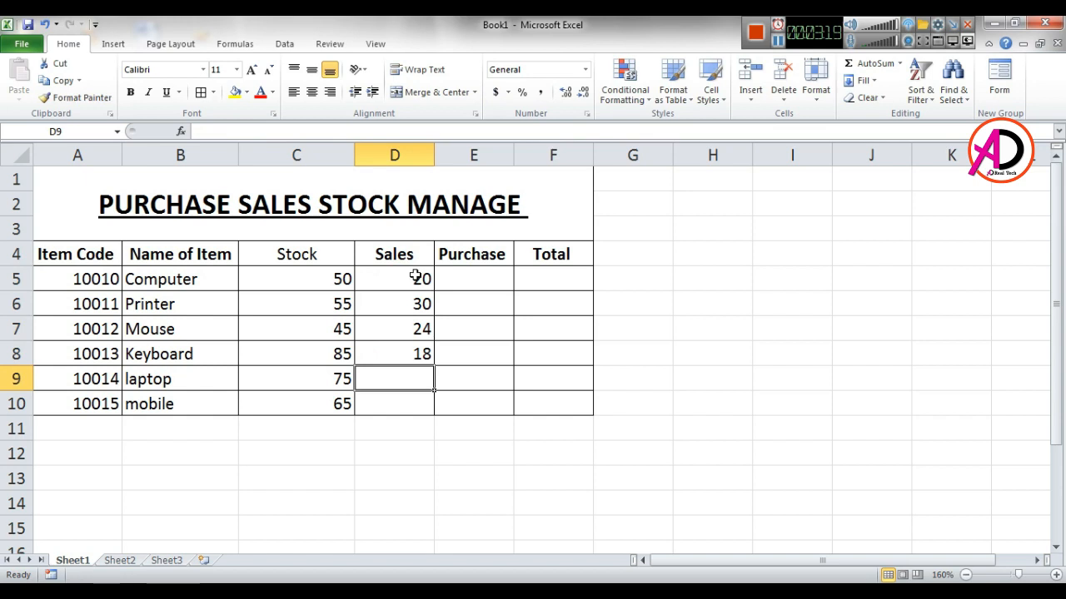
{"action": "type", "text": "36"}
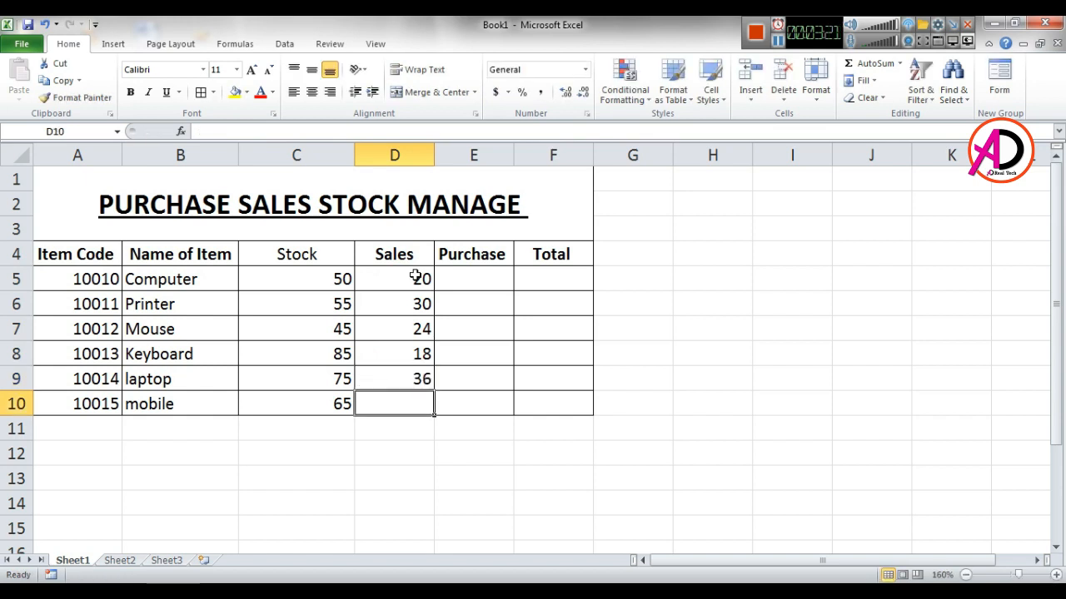
{"action": "type", "text": "45"}
{"action": "key", "text": "Return"}
- Enter the Purchase quantities 10, 15, 20, 16, 21 and 36 in cells E5:E10
{"action": "key", "text": "Up"}
{"action": "key", "text": "Up"}
{"action": "key", "text": "Up"}
{"action": "key", "text": "Up"}
{"action": "key", "text": "Up"}
{"action": "key", "text": "Up"}
{"action": "key", "text": "Right"}
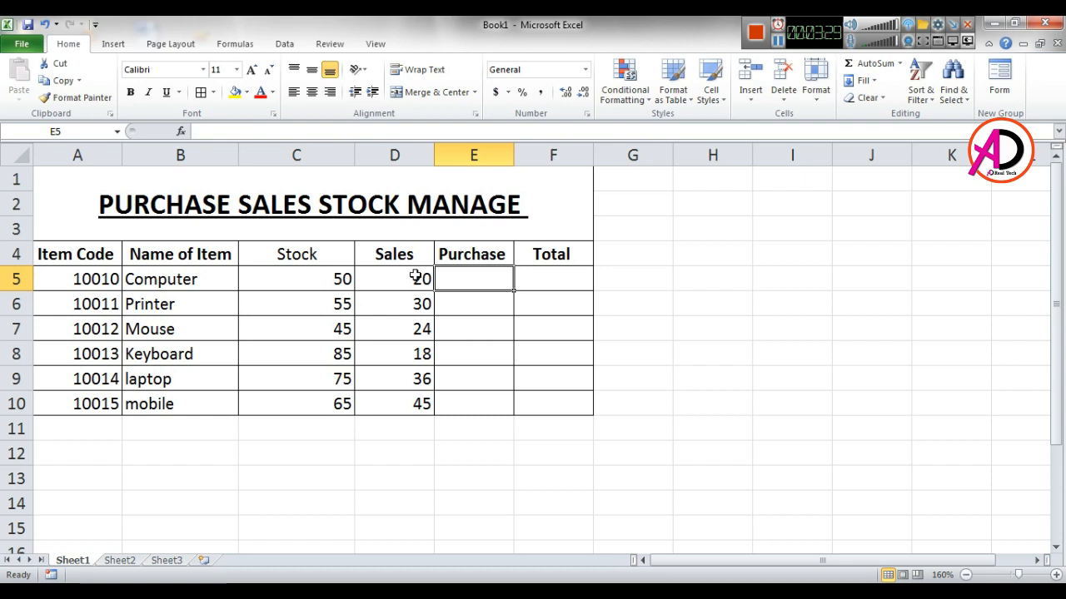
{"action": "type", "text": "10"}
{"action": "key", "text": "Return"}
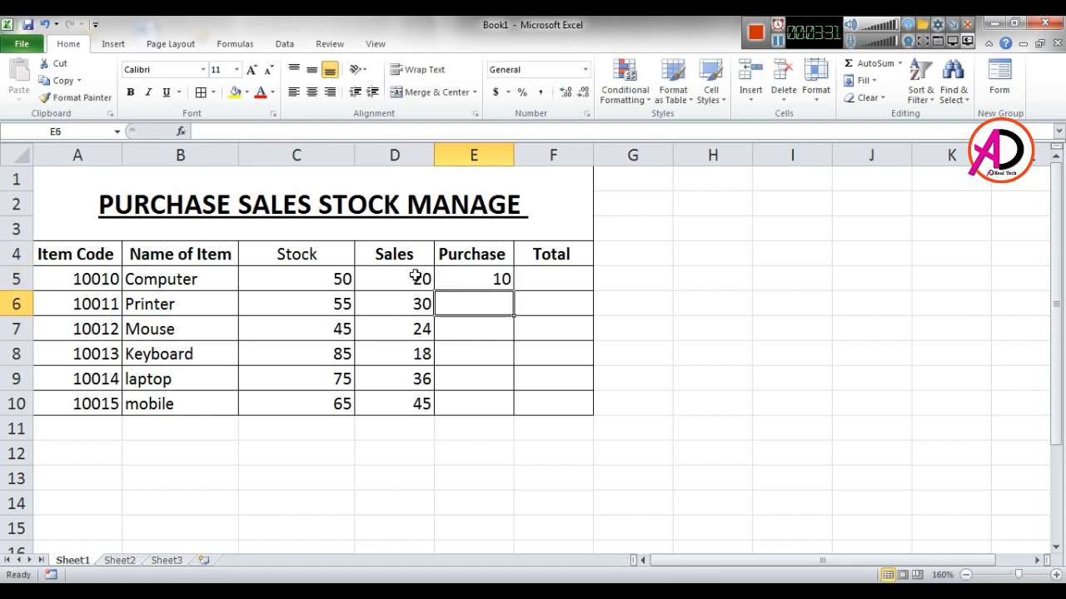
{"action": "type", "text": "15"}
{"action": "key", "text": "Return"}
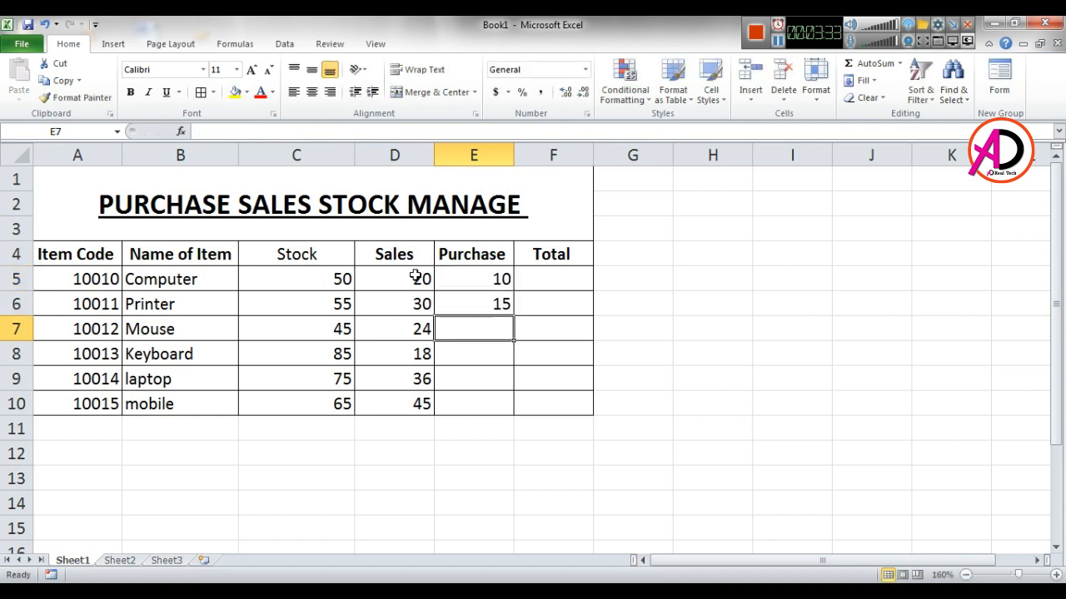
{"action": "type", "text": "20"}
{"action": "key", "text": "Return"}
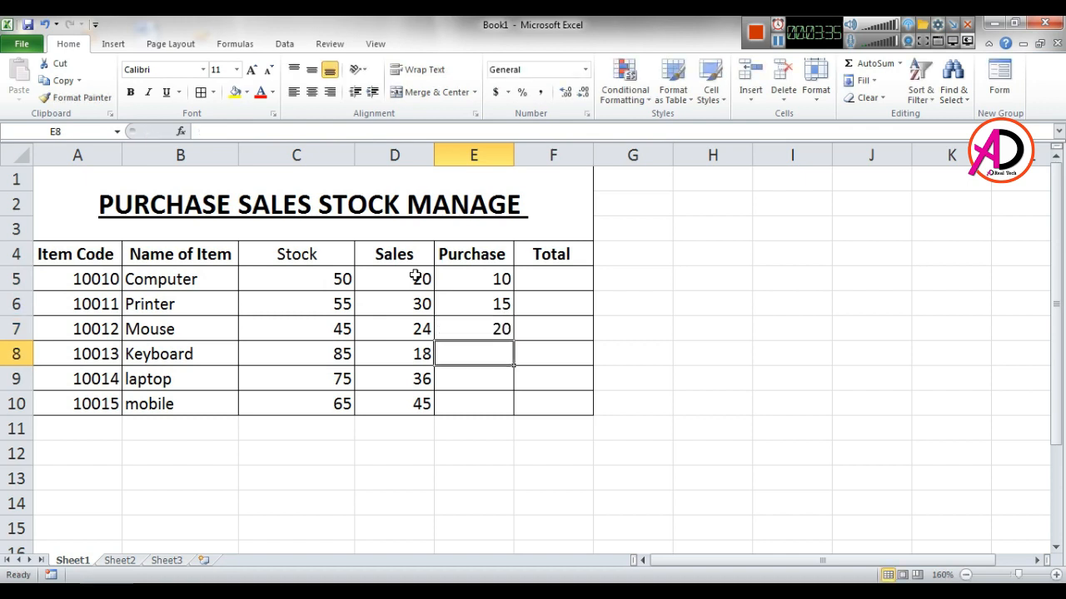
{"action": "type", "text": "16"}
{"action": "key", "text": "Return"}
{"action": "type", "text": "2"}
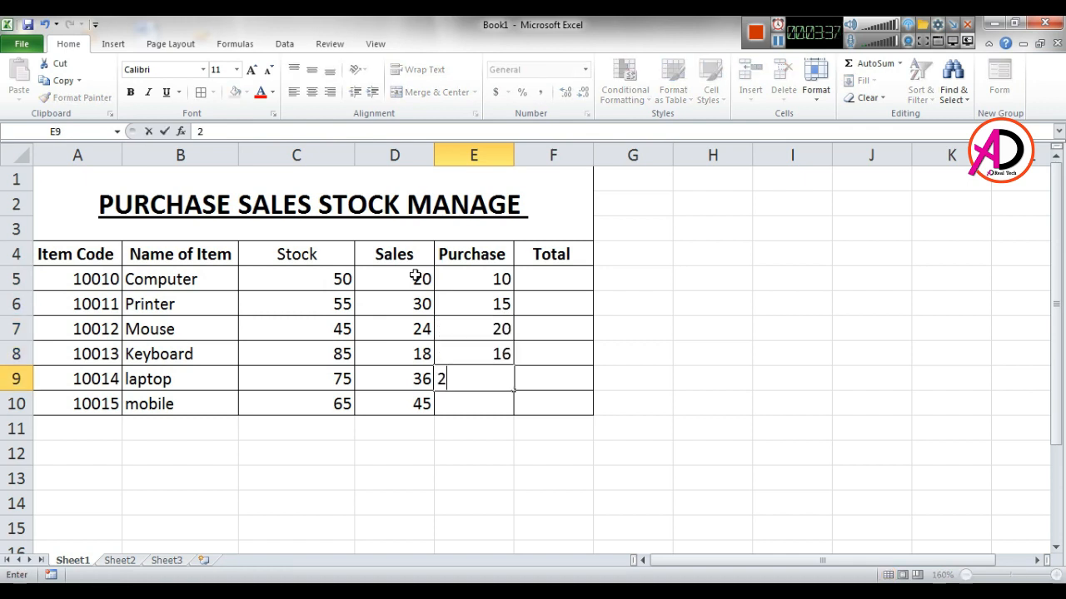
{"action": "type", "text": "1"}
{"action": "key", "text": "Return"}
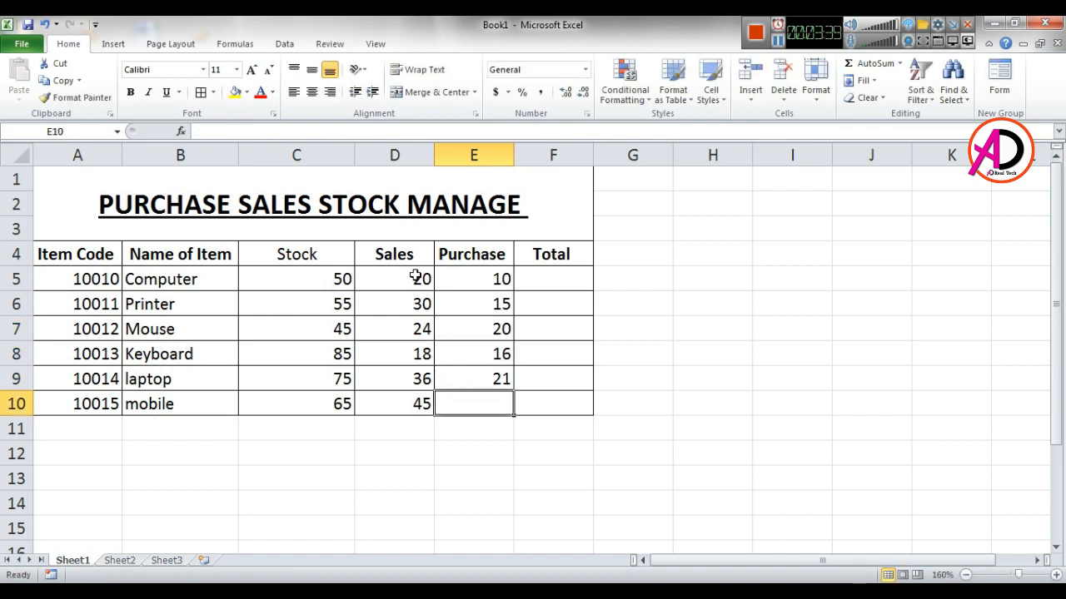
{"action": "type", "text": "36"}
{"action": "key", "text": "Return"}
- Calculate the Computer row's Total in F5 as stock minus sales plus purchase, with the formula =C5-D5+E5
{"action": "key", "text": "Right"}
{"action": "key", "text": "Up"}
{"action": "key", "text": "Up"}
{"action": "key", "text": "Up"}
{"action": "key", "text": "Up"}
{"action": "key", "text": "Up"}
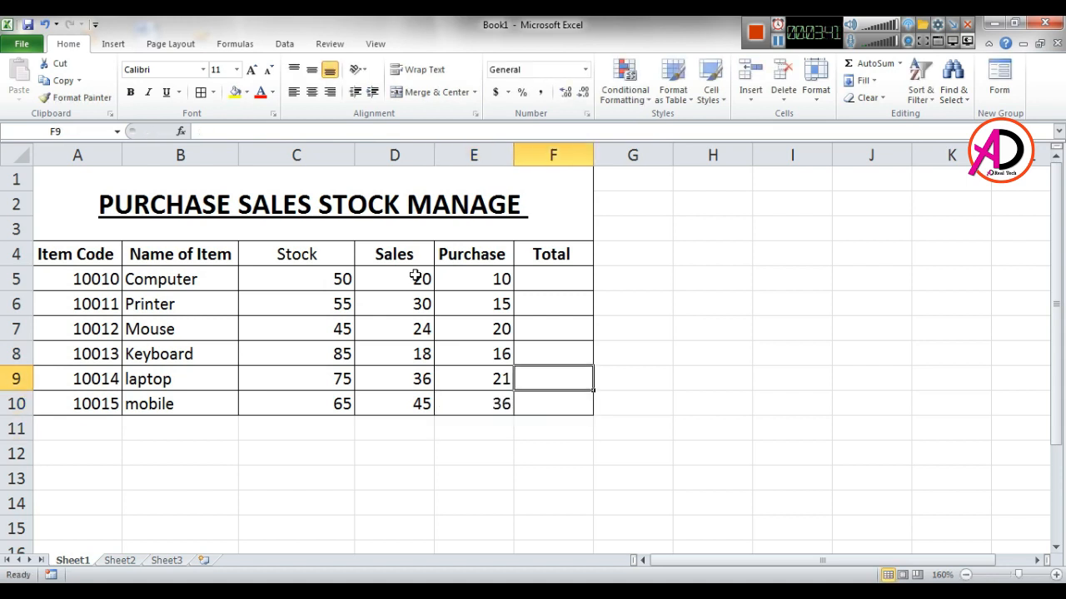
{"action": "key", "text": "Up"}
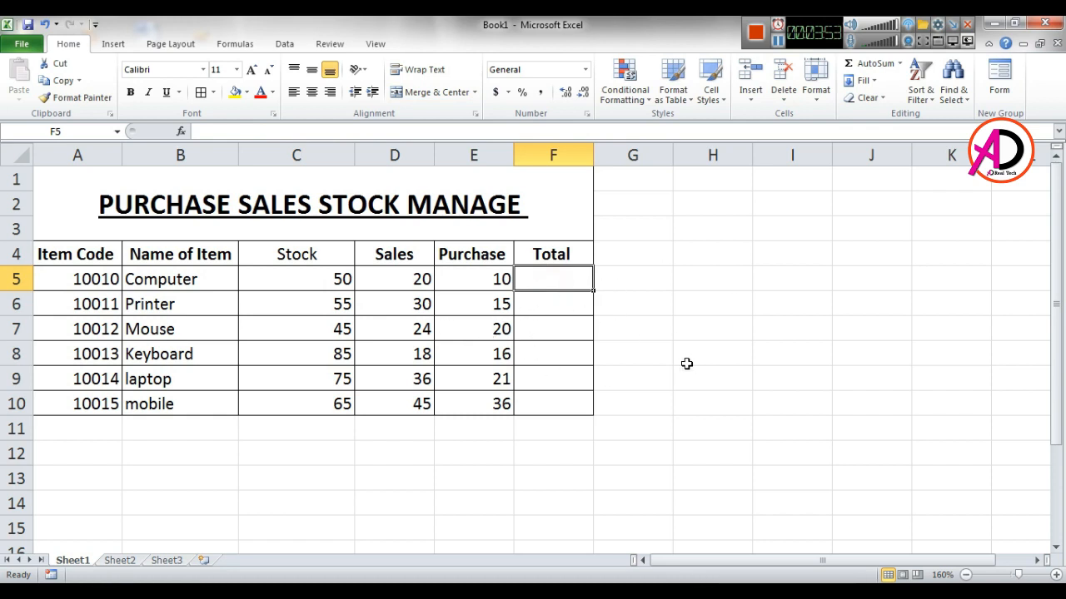
{"action": "type", "text": "="}
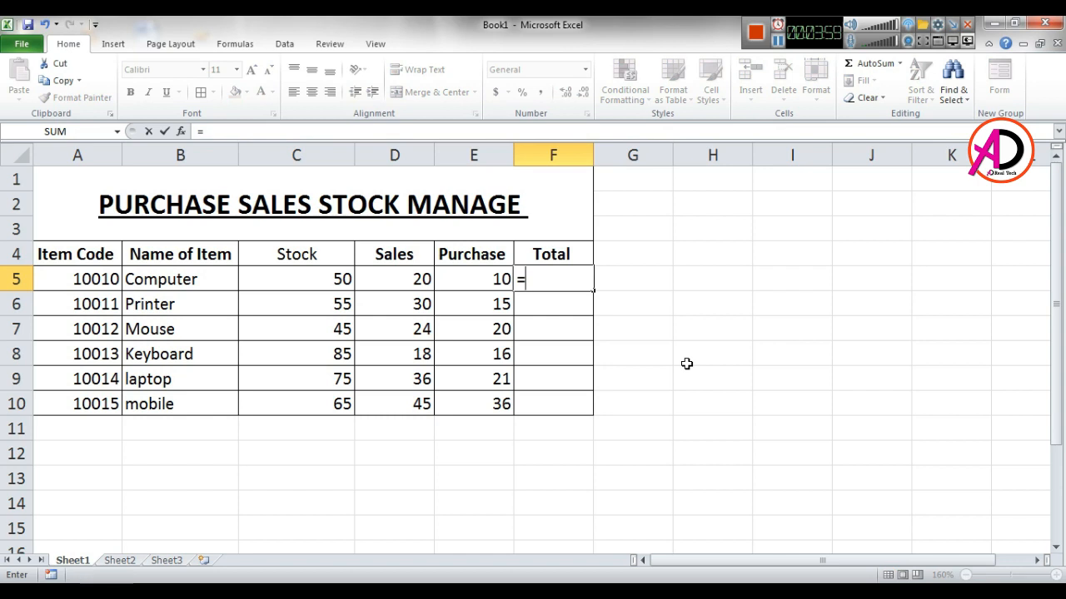
{"action": "left_click", "coordinate": [333, 280]}
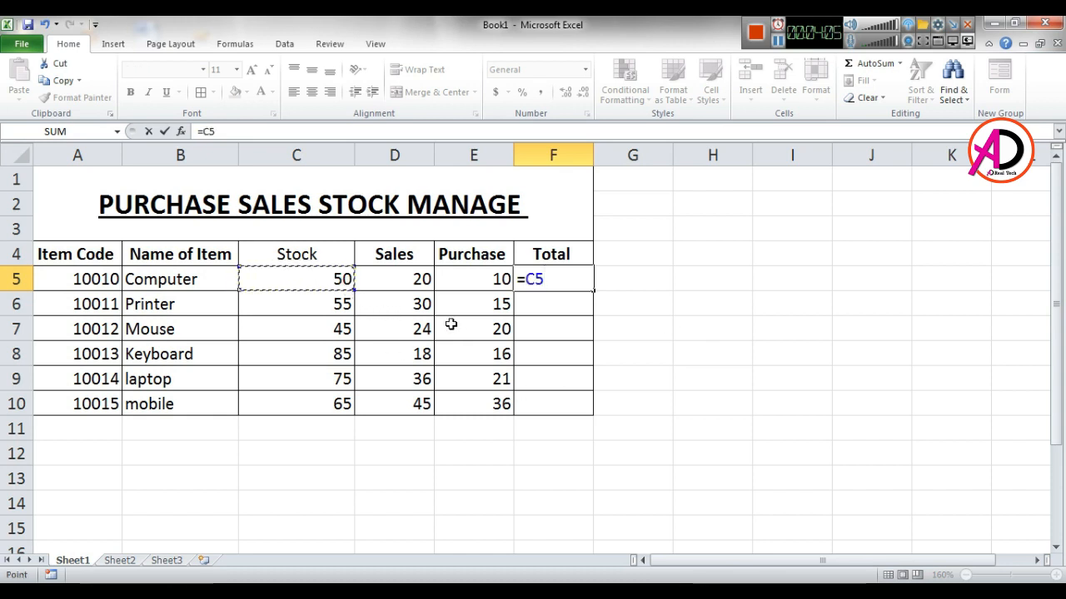
{"action": "type", "text": "-"}
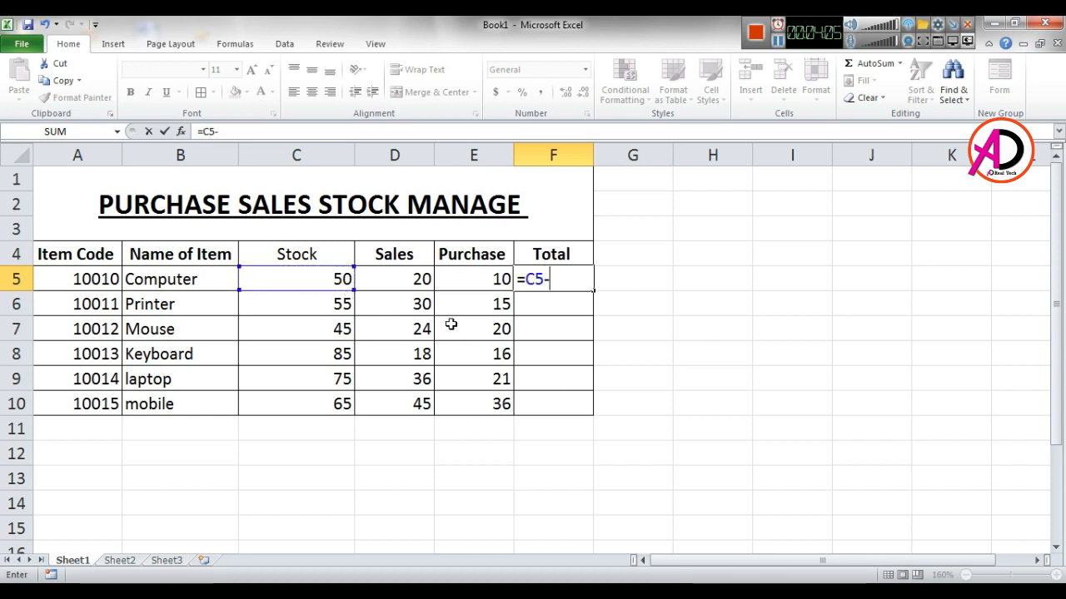
{"action": "left_click", "coordinate": [399, 284]}
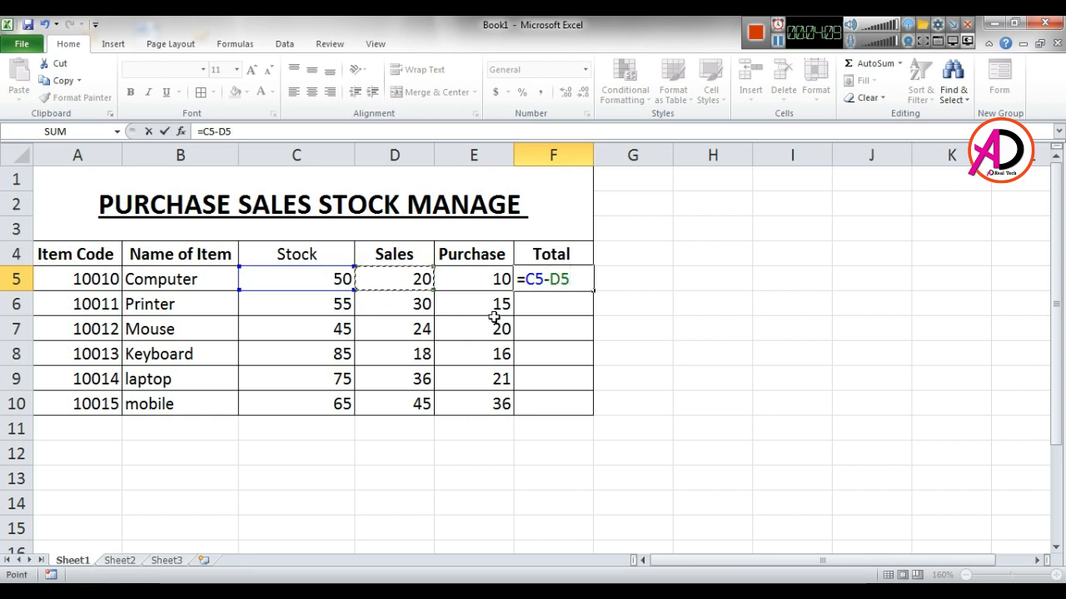
{"action": "type", "text": "+"}
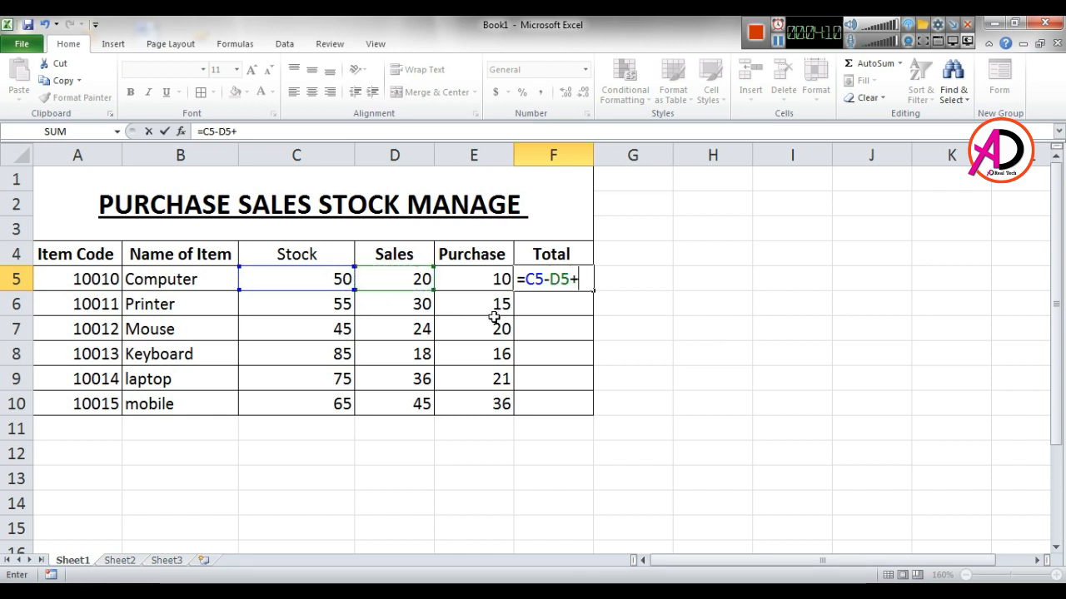
{"action": "left_click", "coordinate": [460, 279]}
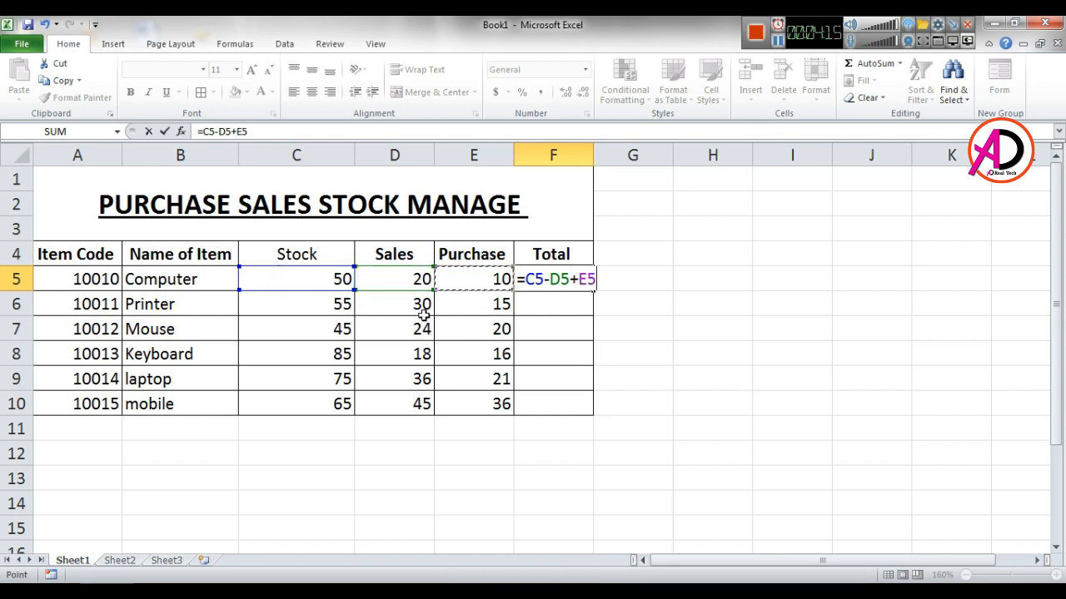
{"action": "key", "text": "Return"}
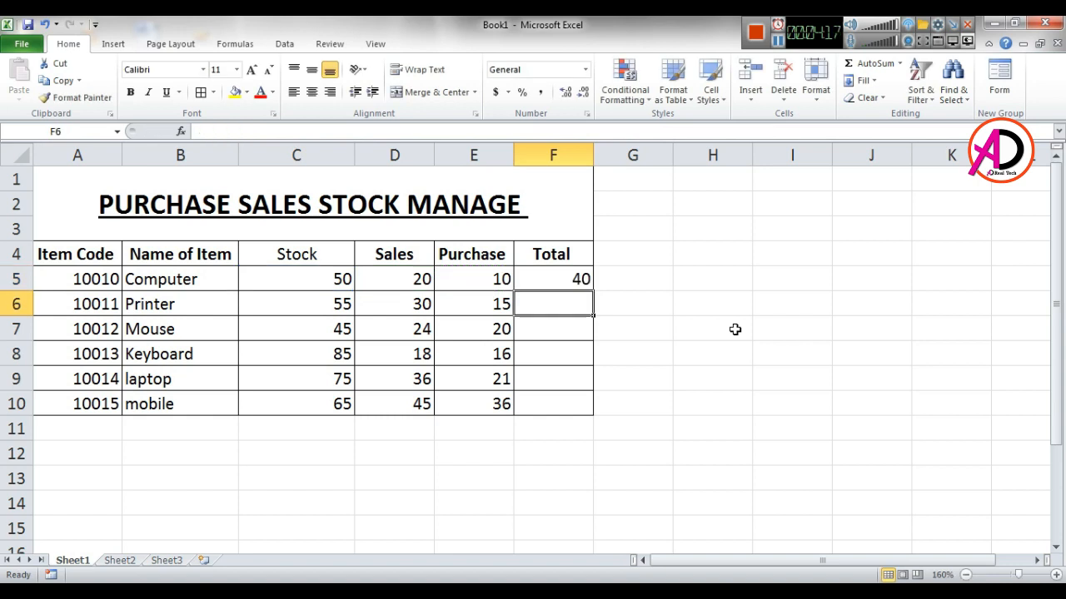
- Fill the Total formula from F5 down through the last item row, F10
{"action": "left_click", "coordinate": [563, 283]}
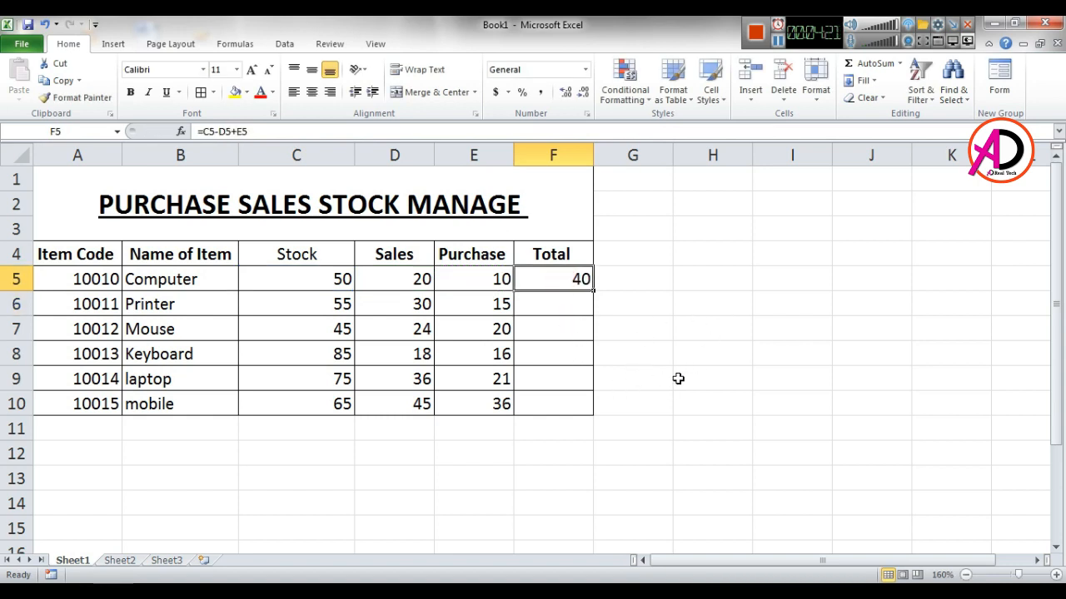
{"action": "left_click_drag", "start_coordinate": [593, 289], "coordinate": [598, 407]}
{"action": "left_click", "coordinate": [540, 505]}
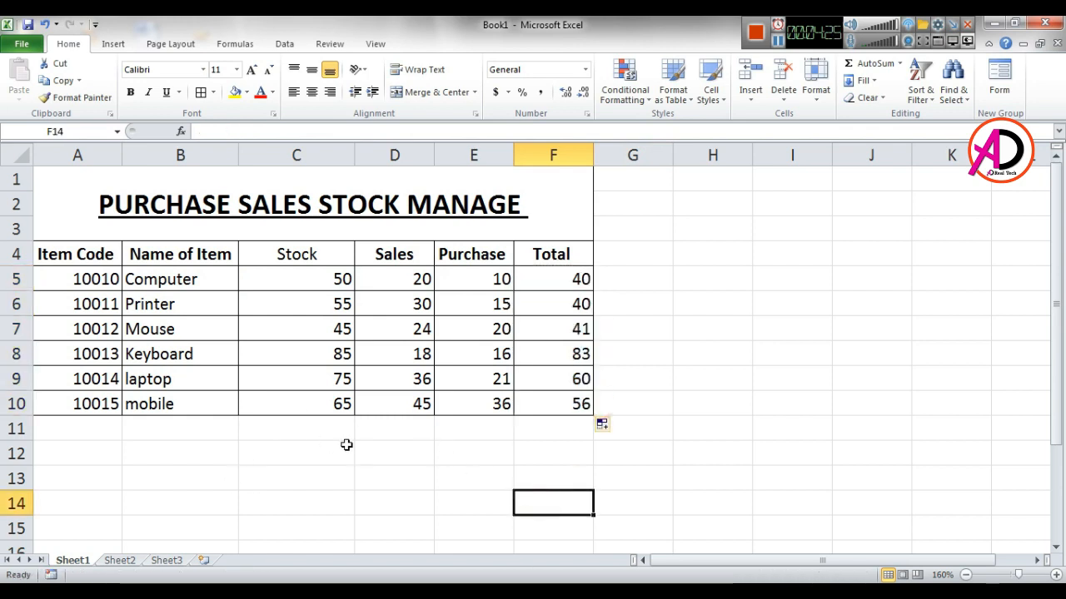
- Merge and centre cells C11:E11 below the items and enter the label Sub Total there
{"action": "left_click_drag", "start_coordinate": [305, 428], "coordinate": [449, 425]}
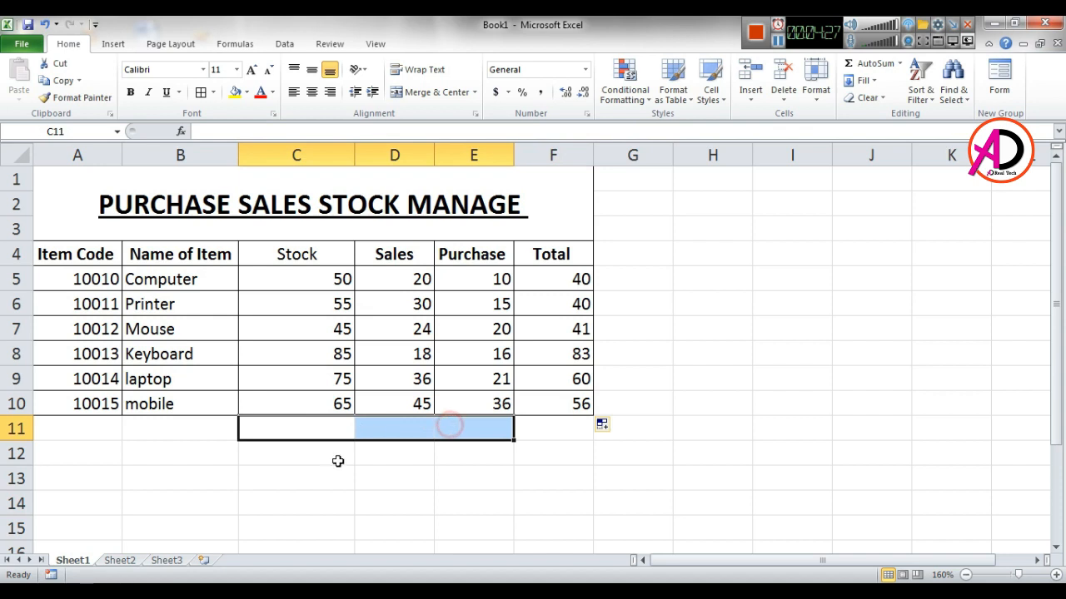
{"action": "left_click", "coordinate": [433, 92]}
{"action": "double_click", "coordinate": [446, 427]}
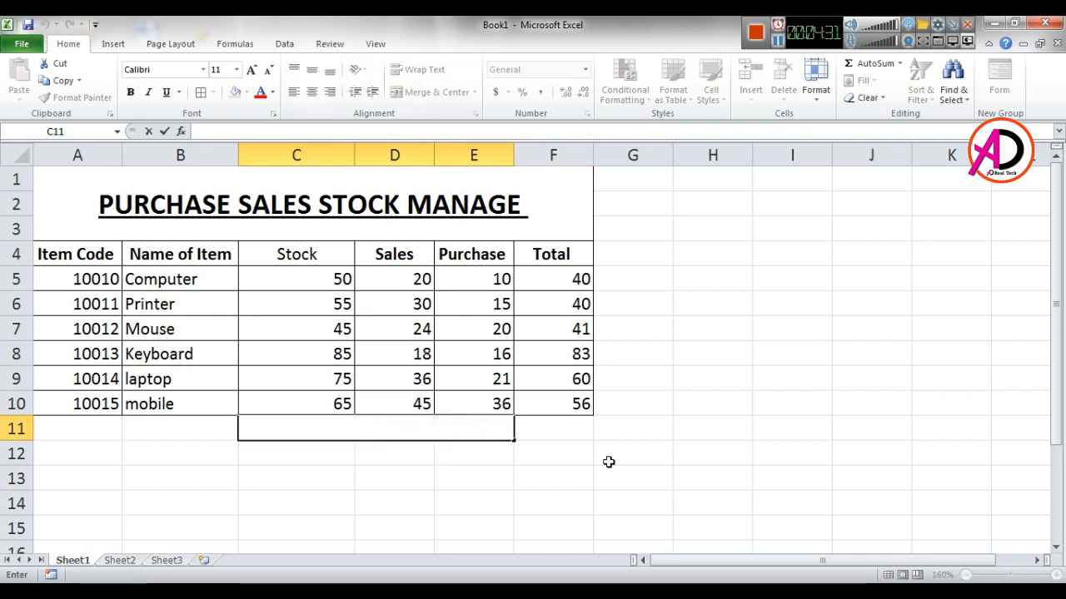
{"action": "type", "text": "Sub"}
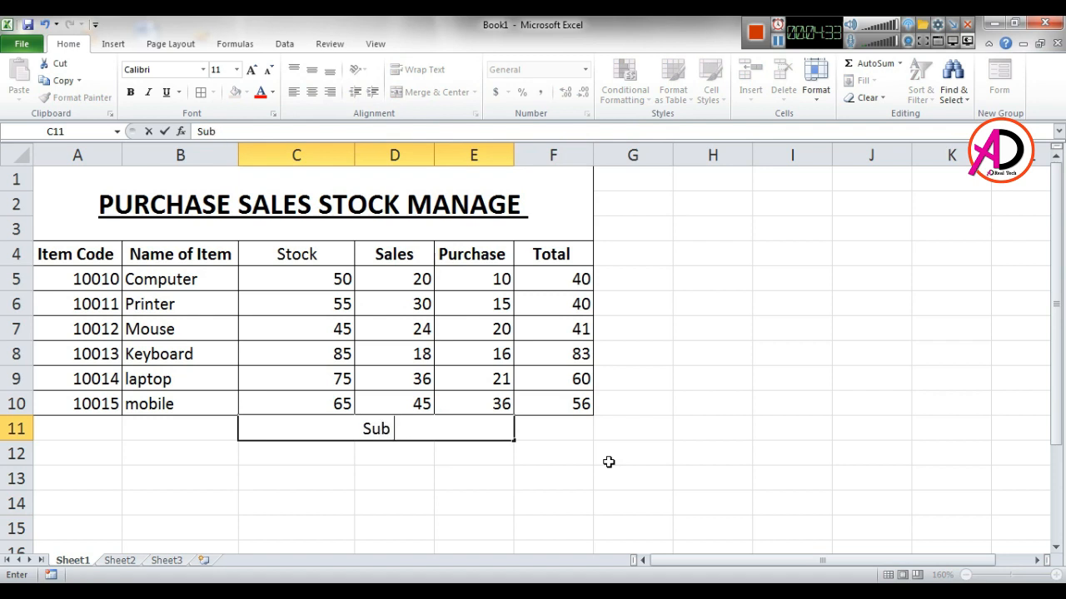
{"action": "type", "text": " Total"}
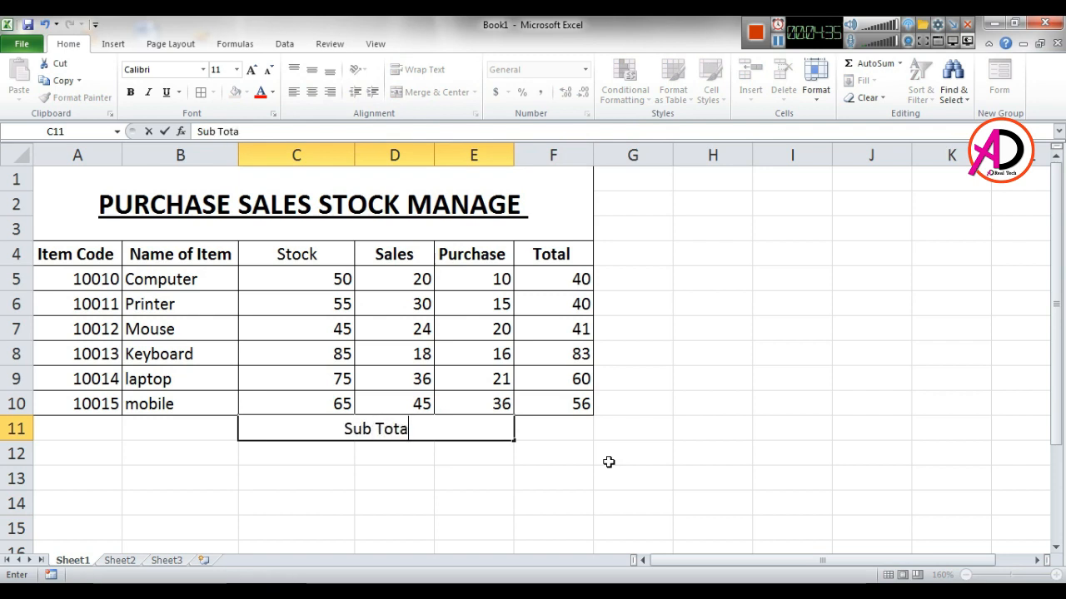
{"action": "left_click", "coordinate": [584, 478]}
- Right-align the Sub Total label in the merged cell C11:E11
{"action": "left_click", "coordinate": [413, 429]}
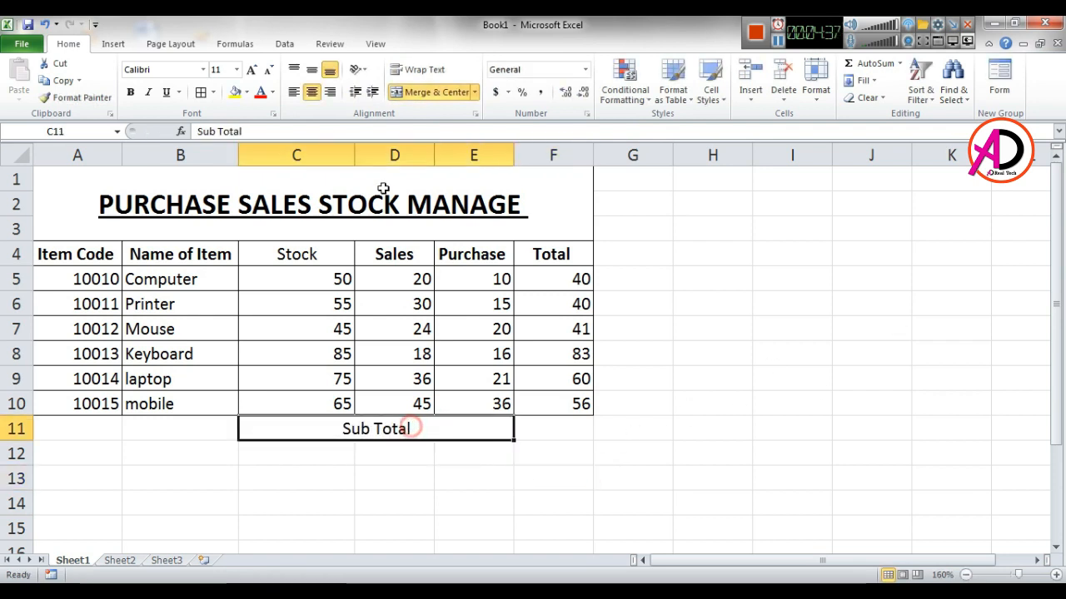
{"action": "left_click", "coordinate": [334, 93]}
{"action": "left_click", "coordinate": [571, 442]}
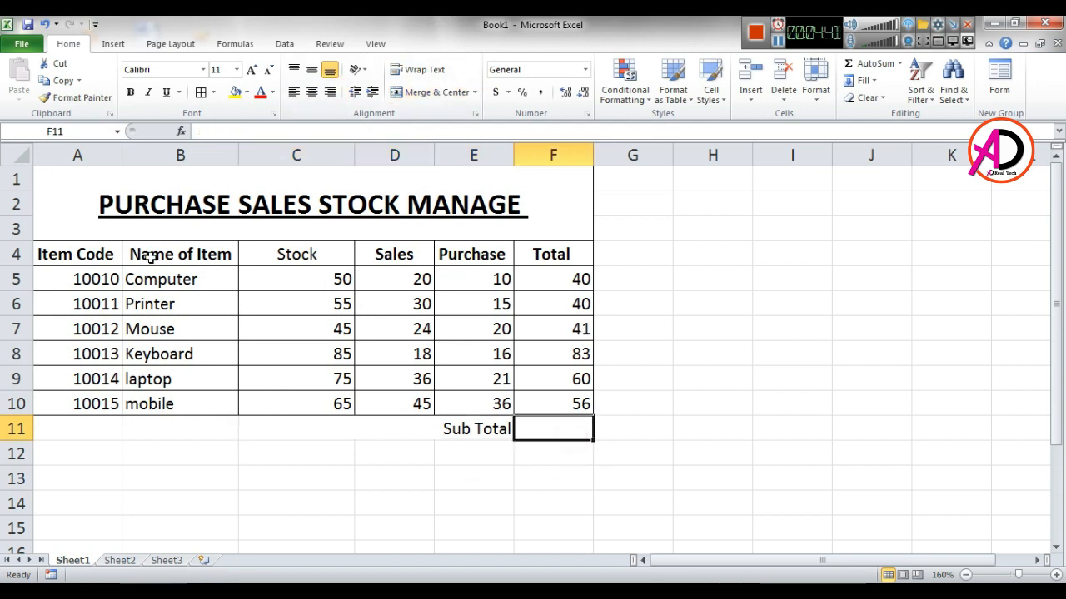
- Apply all borders to the table range A4:F11, including the Sub Total row
{"action": "left_click_drag", "start_coordinate": [75, 254], "coordinate": [75, 279]}
{"action": "left_click_drag", "start_coordinate": [224, 324], "coordinate": [557, 428]}
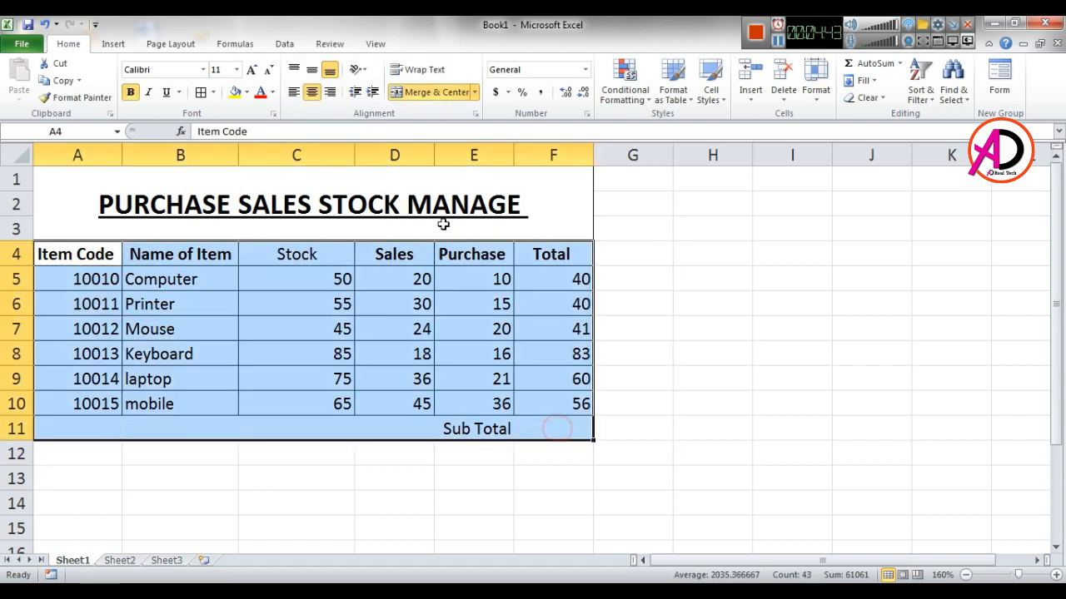
{"action": "left_click", "coordinate": [201, 92]}
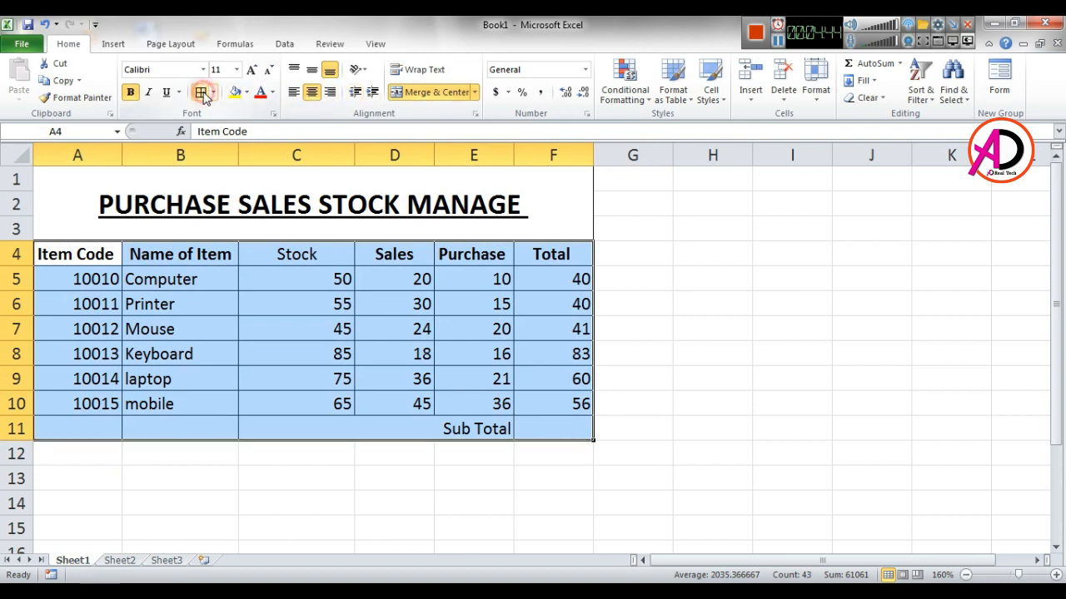
{"action": "left_click", "coordinate": [567, 494]}
- Calculate the Sub Total in F11 with AutoSum over the item totals, =SUM(F5:F10)
{"action": "left_click", "coordinate": [552, 428]}
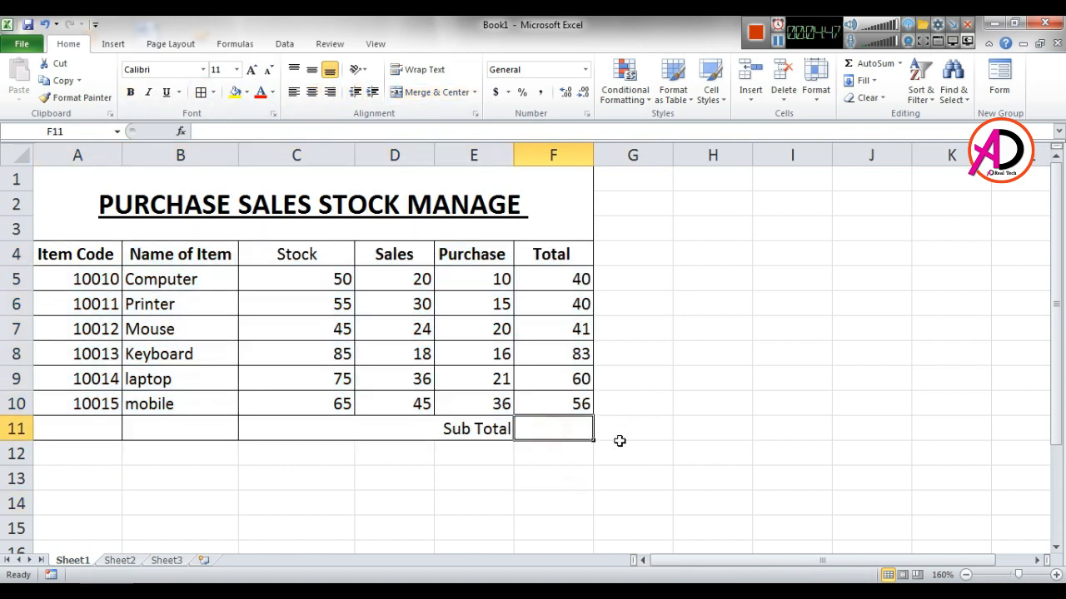
{"action": "left_click", "coordinate": [876, 67]}
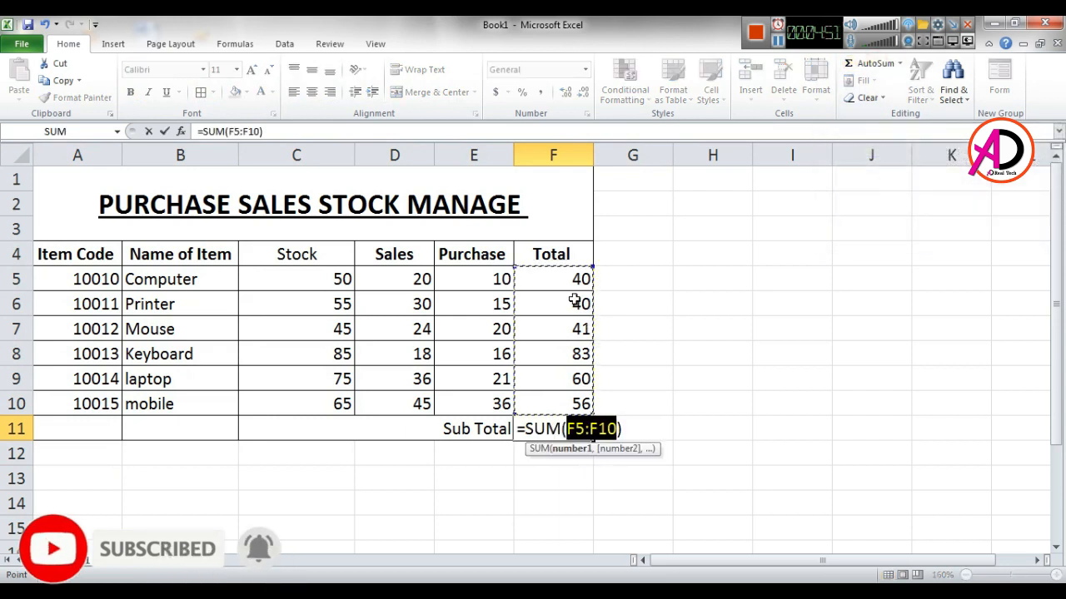
{"action": "key", "text": "Return"}
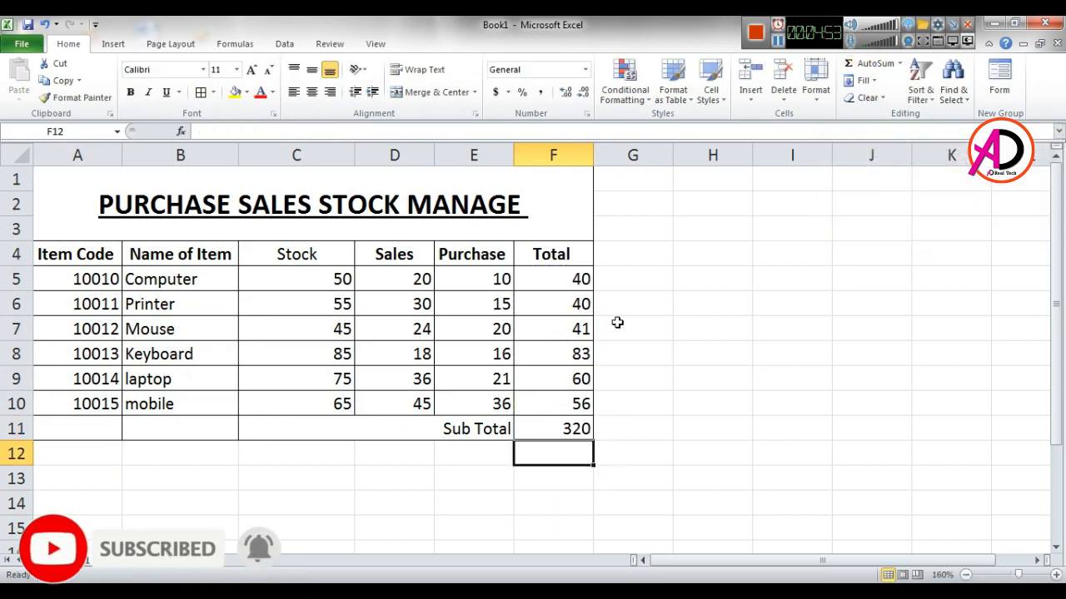
{"action": "left_click", "coordinate": [621, 525]}
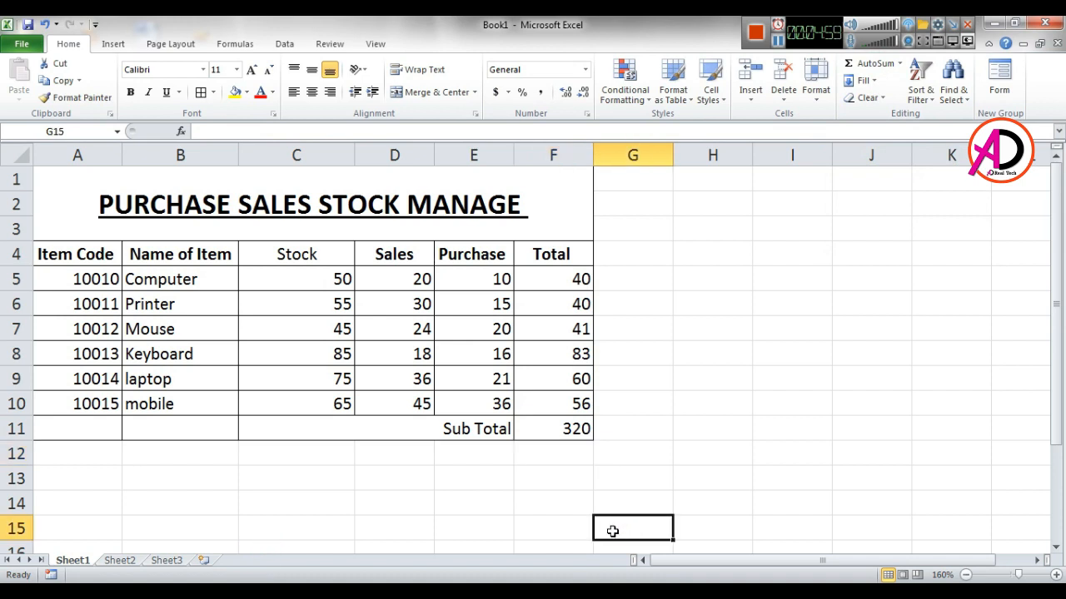
{"action": "left_click", "coordinate": [741, 426]}
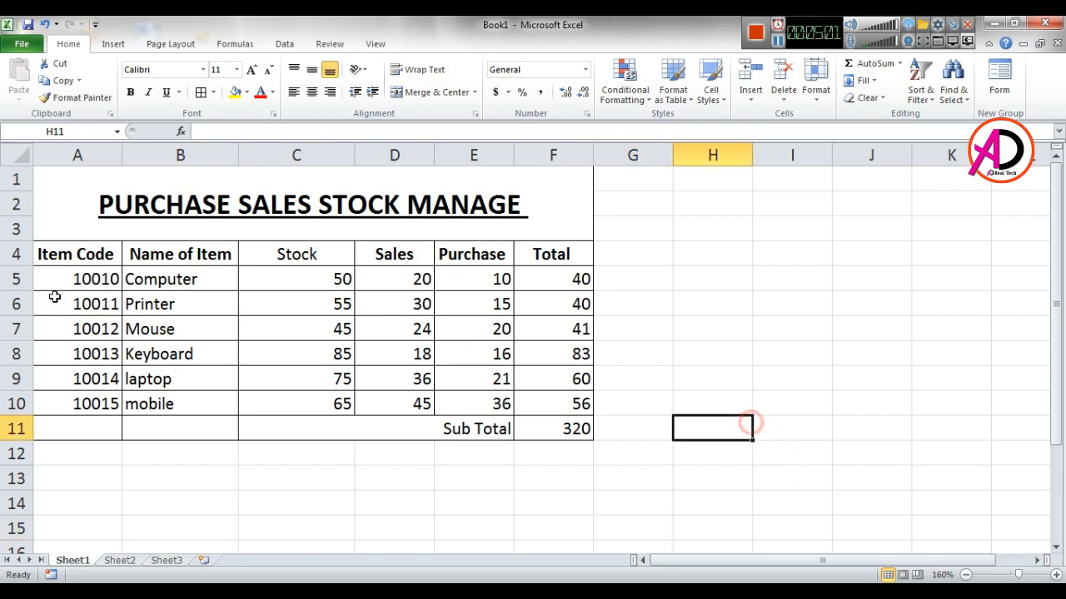
- Format the header row A4:F4 with red text and a yellow fill
{"action": "left_click_drag", "start_coordinate": [64, 252], "coordinate": [518, 245]}
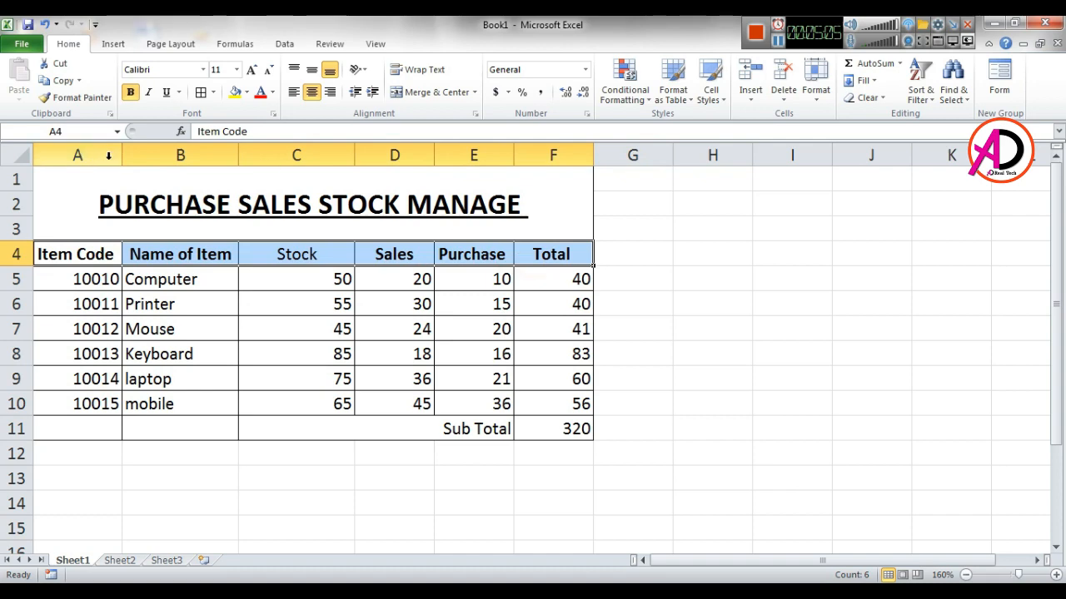
{"action": "left_click", "coordinate": [257, 94]}
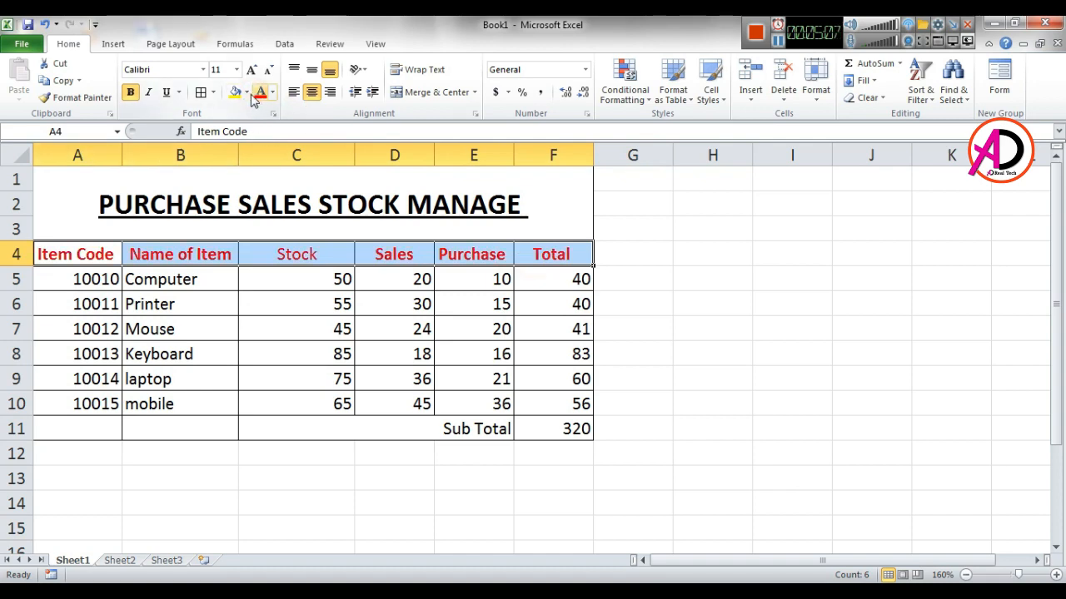
{"action": "left_click", "coordinate": [247, 93]}
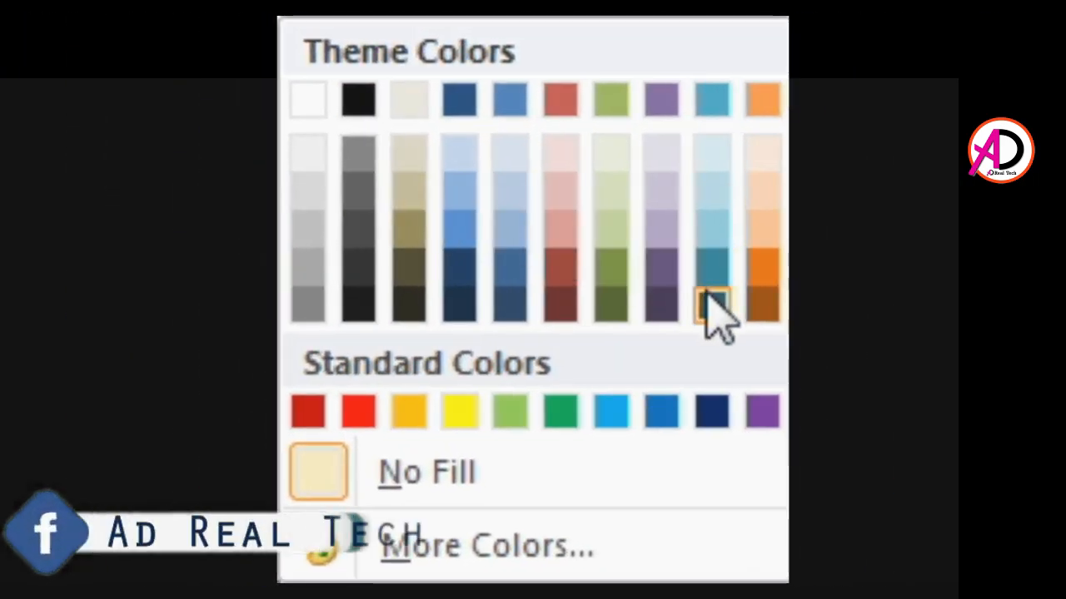
{"action": "left_click", "coordinate": [462, 409]}
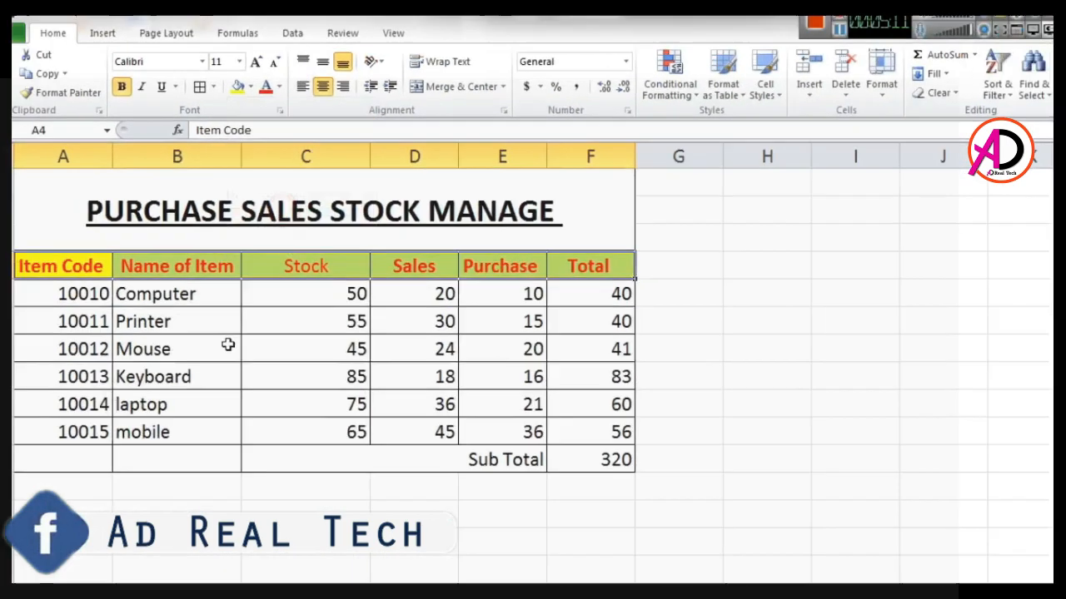
{"action": "left_click", "coordinate": [228, 345]}
- Fill the item rows and Sub Total row, A5:F11, with a light orange theme colour
{"action": "left_click_drag", "start_coordinate": [81, 278], "coordinate": [571, 426]}
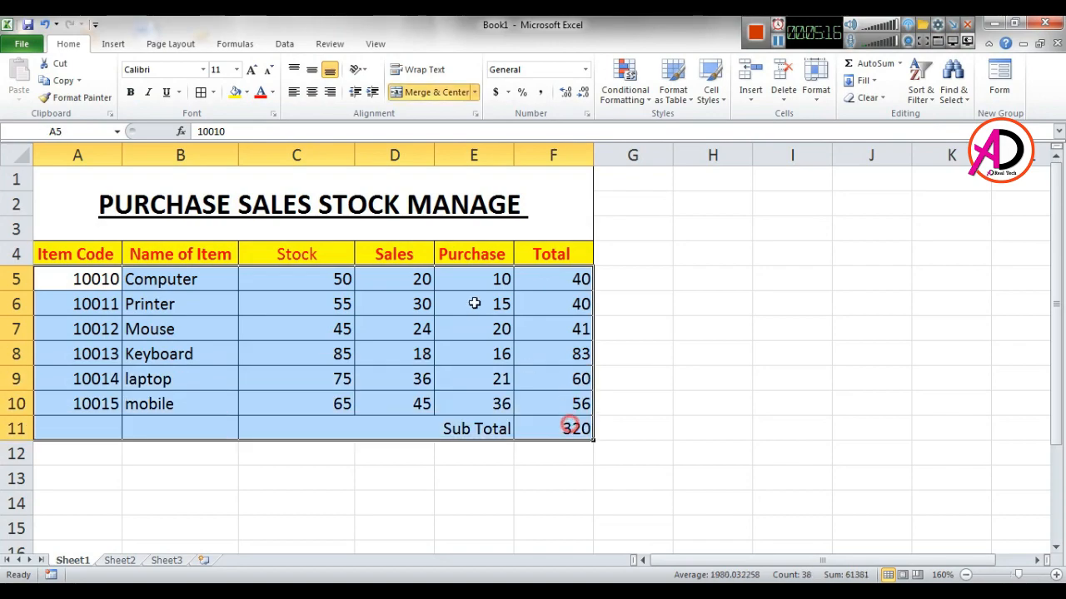
{"action": "left_click", "coordinate": [246, 92]}
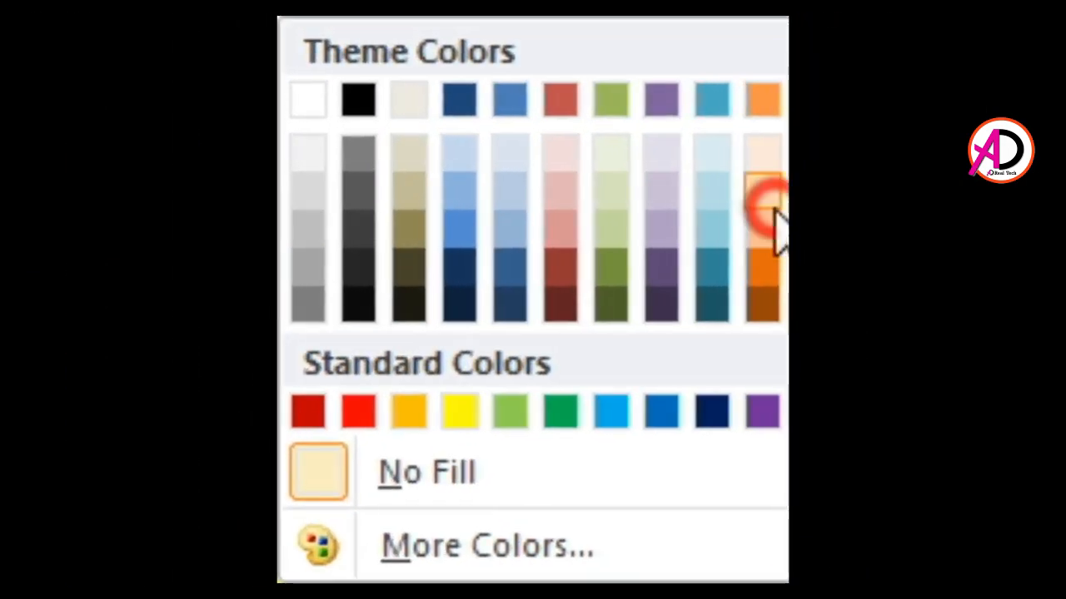
{"action": "left_click", "coordinate": [772, 207]}
{"action": "left_click", "coordinate": [693, 430]}
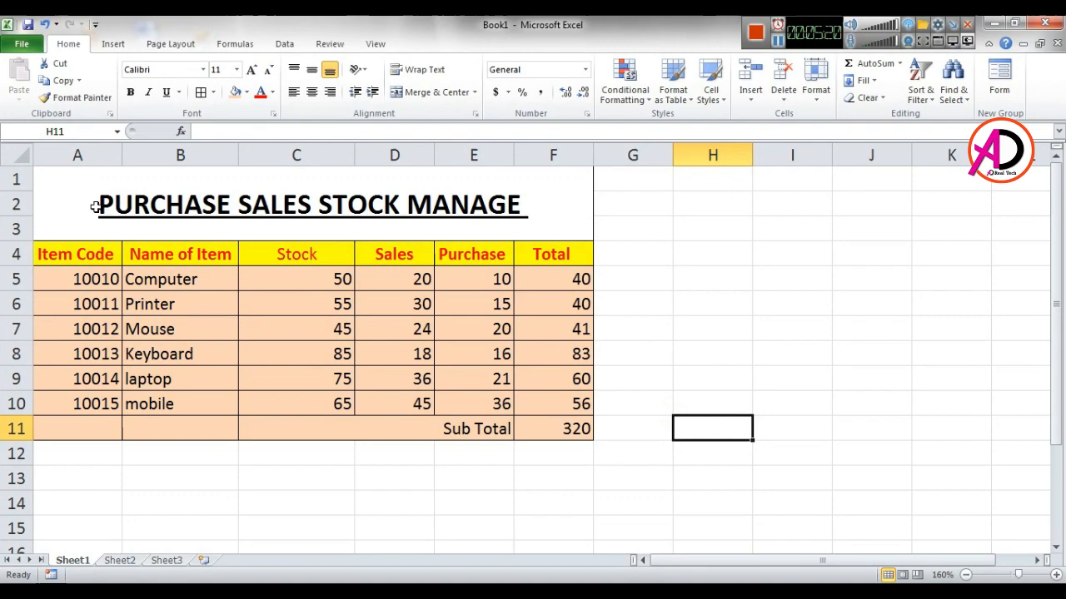
- Fill the merged title cell PURCHASE SALES STOCK MANAGE with standard orange
{"action": "left_click", "coordinate": [94, 207]}
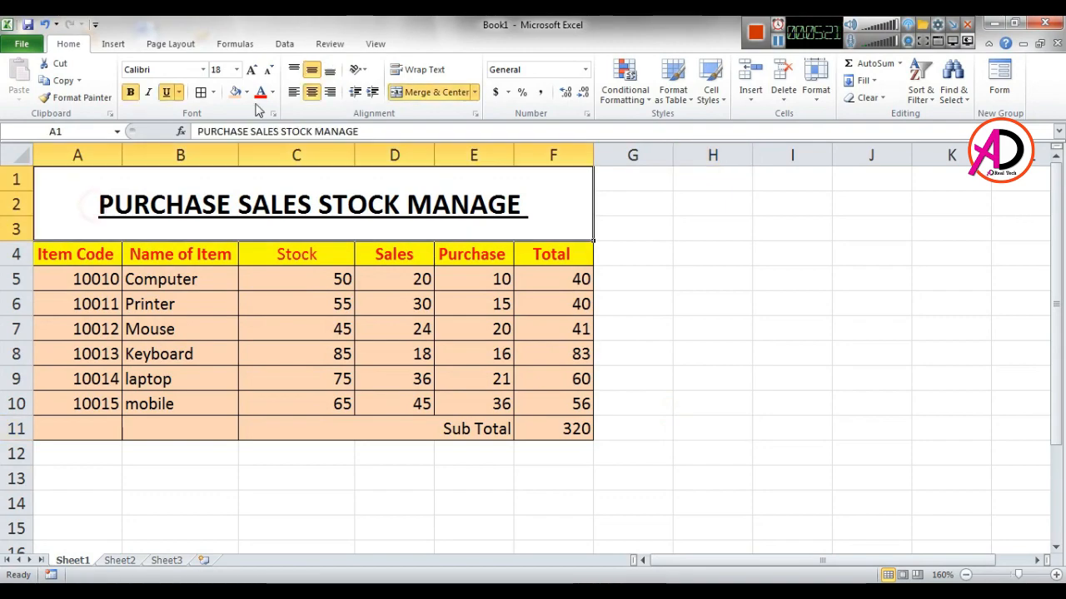
{"action": "left_click", "coordinate": [246, 93]}
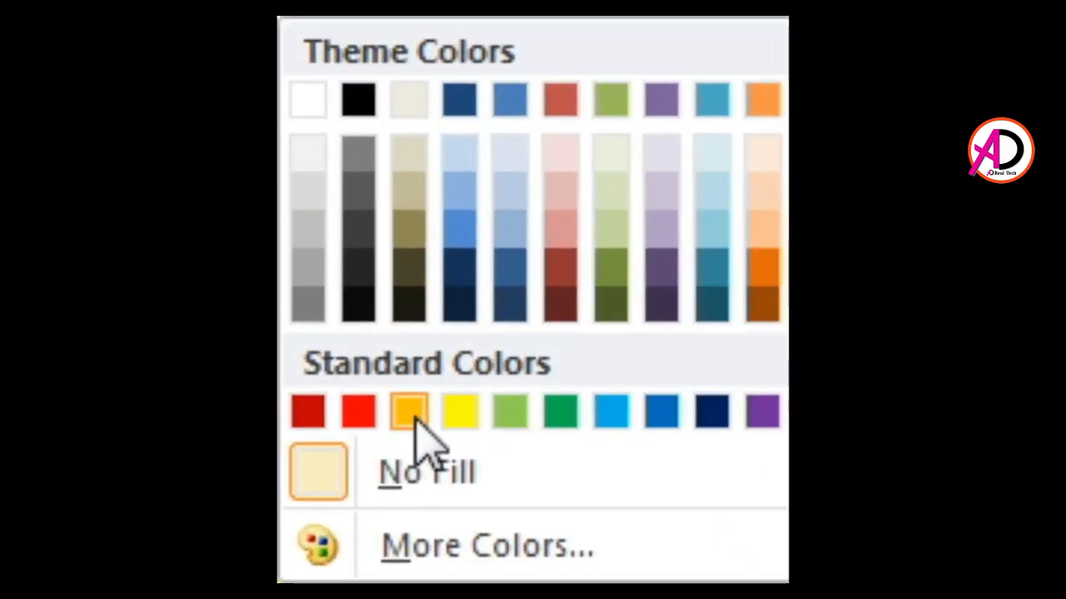
{"action": "left_click", "coordinate": [409, 411]}
{"action": "left_click", "coordinate": [711, 304]}
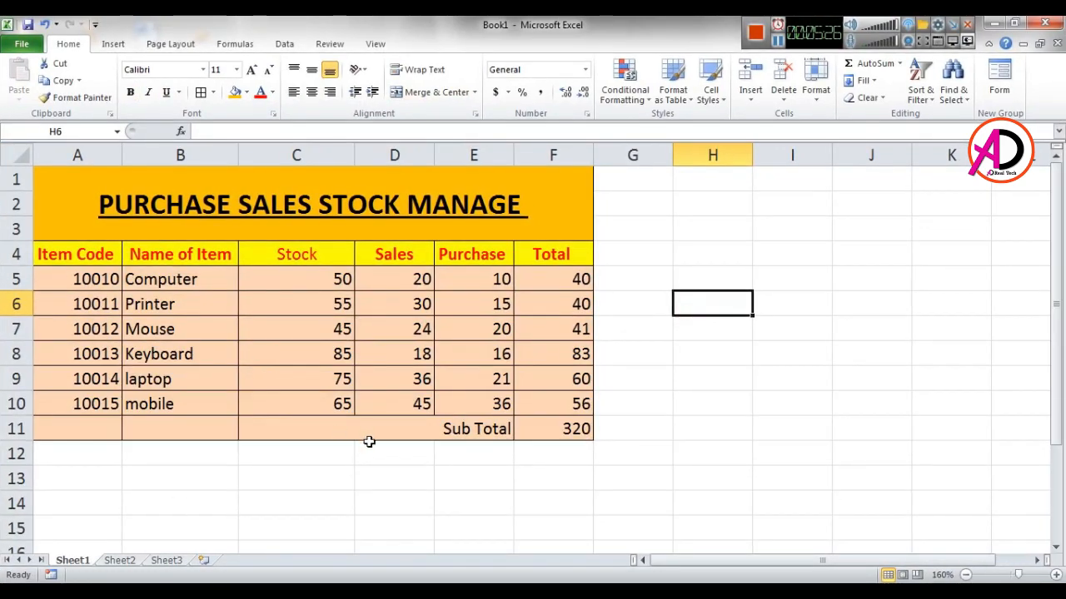
{"action": "left_click", "coordinate": [380, 493]}
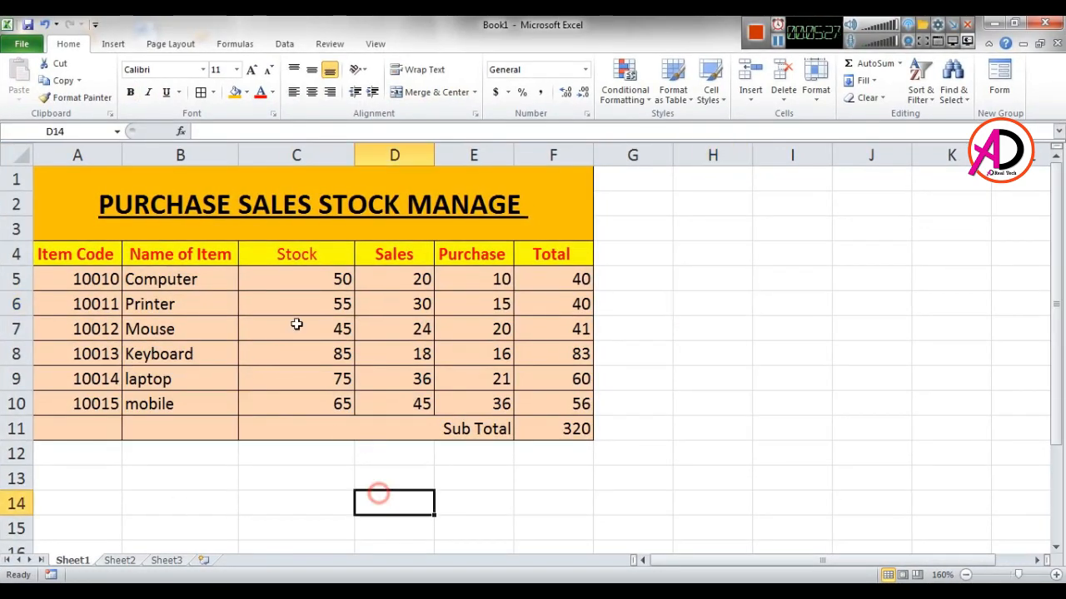
- Give the merged title cell PURCHASE SALES STOCK MANAGE white text and a standard green fill
{"action": "left_click", "coordinate": [138, 208]}
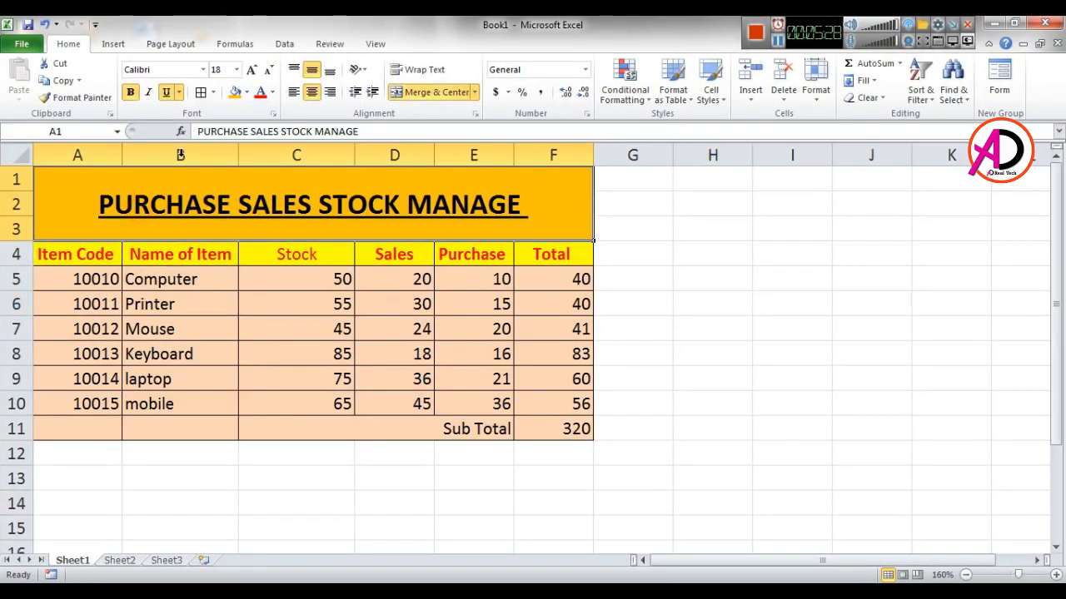
{"action": "left_click", "coordinate": [272, 93]}
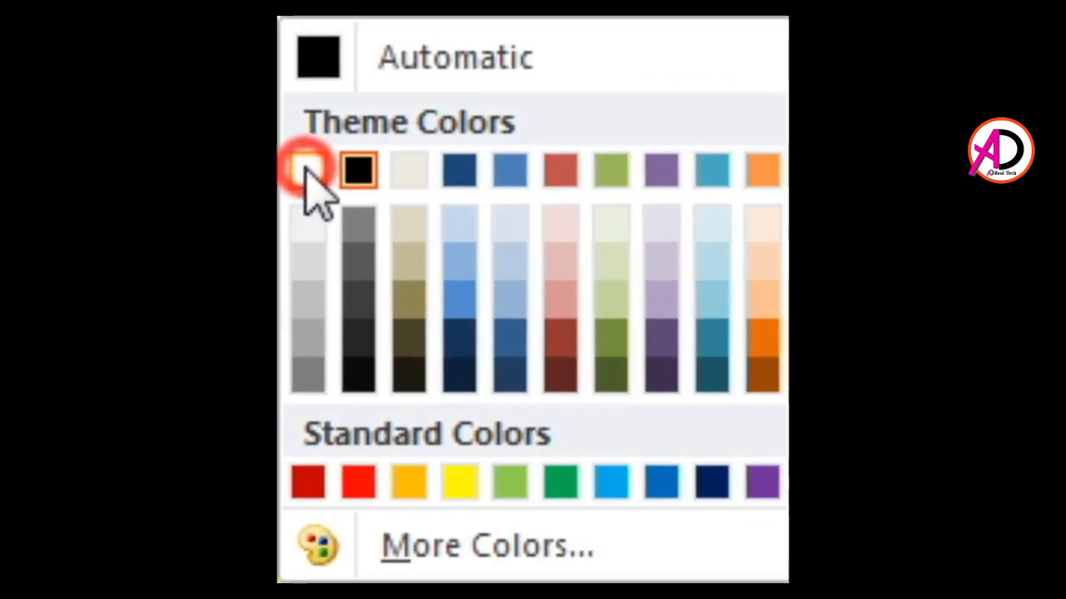
{"action": "left_click", "coordinate": [307, 170]}
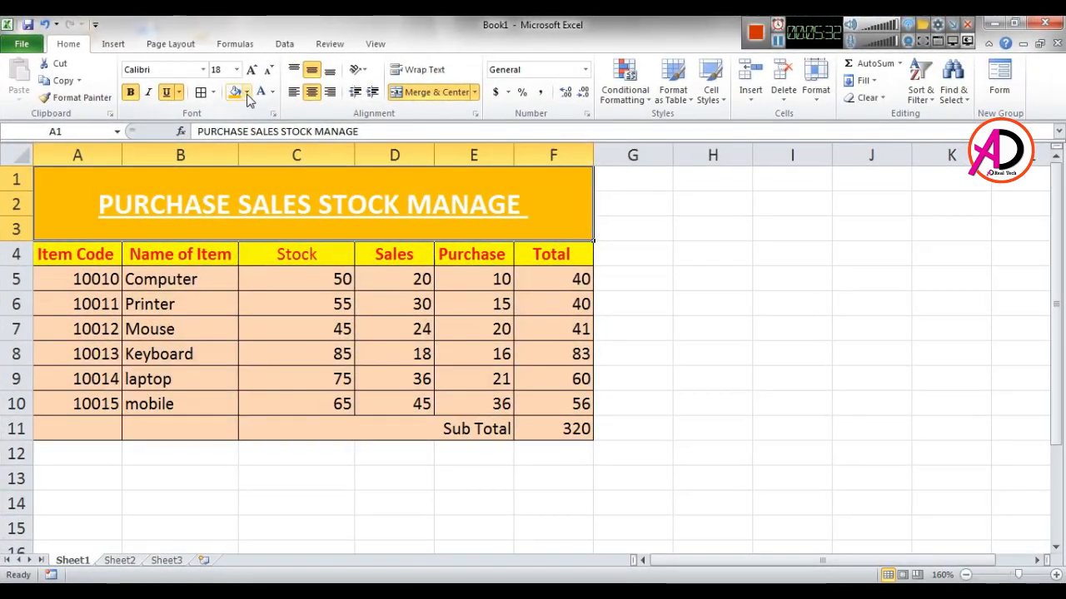
{"action": "left_click", "coordinate": [246, 92]}
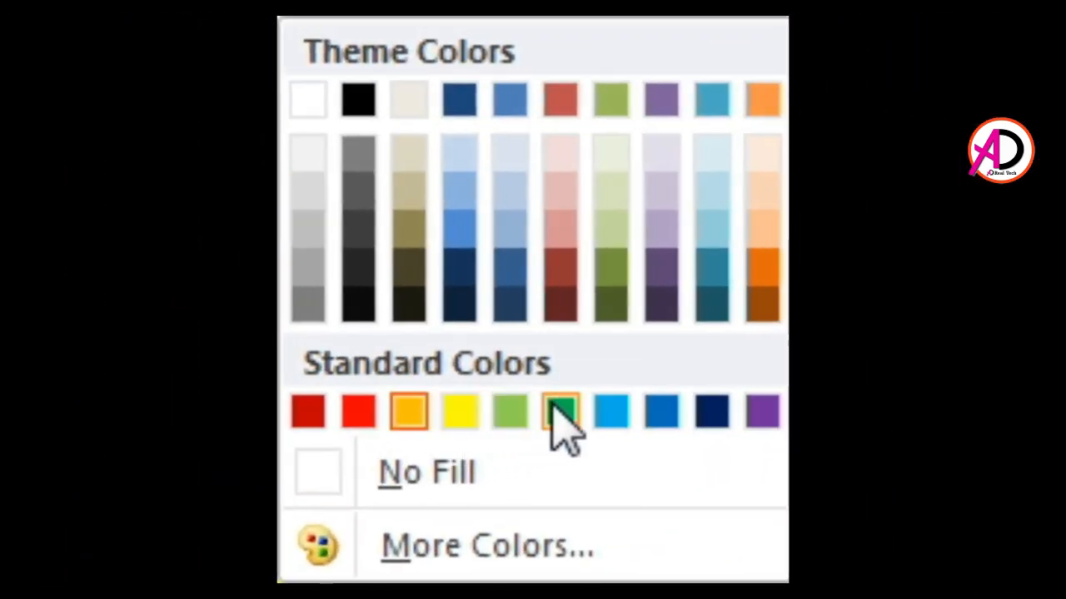
{"action": "left_click", "coordinate": [556, 412]}
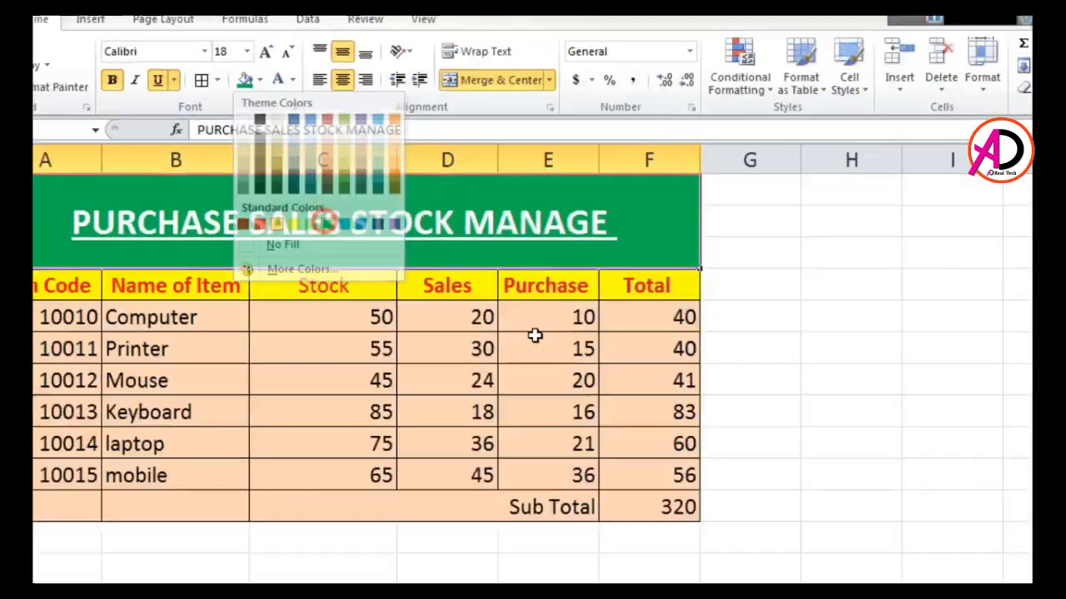